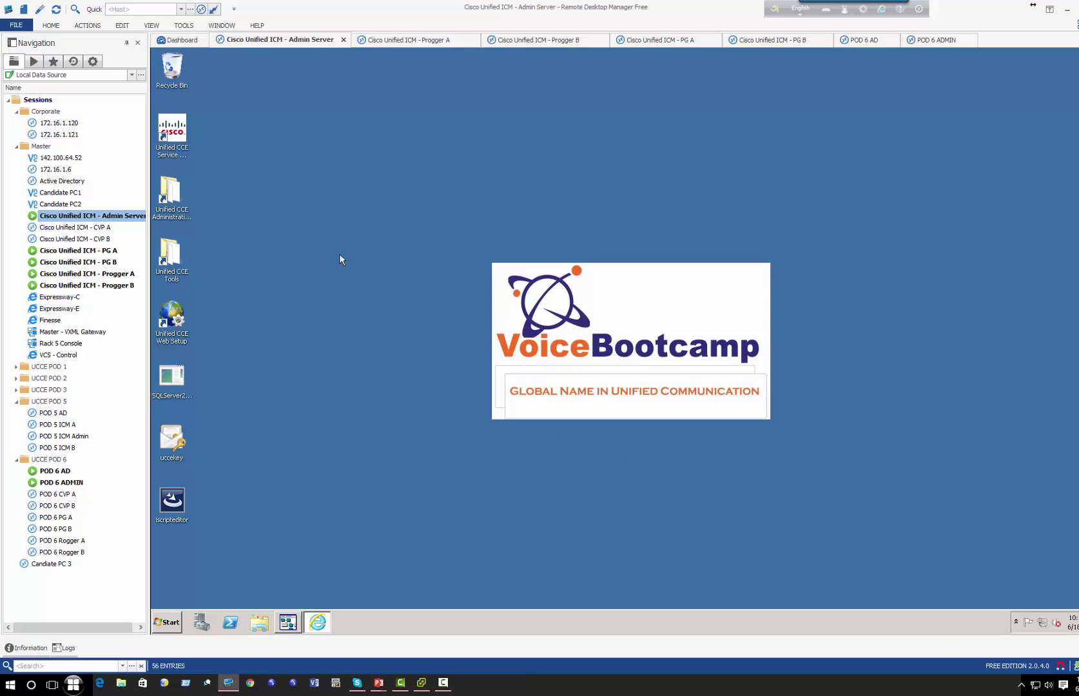
# - Launch Configuration Manager from the Unified CCE administration tools folder
pyautogui.doubleClick(168, 205)
pyautogui.doubleClick(349, 242)
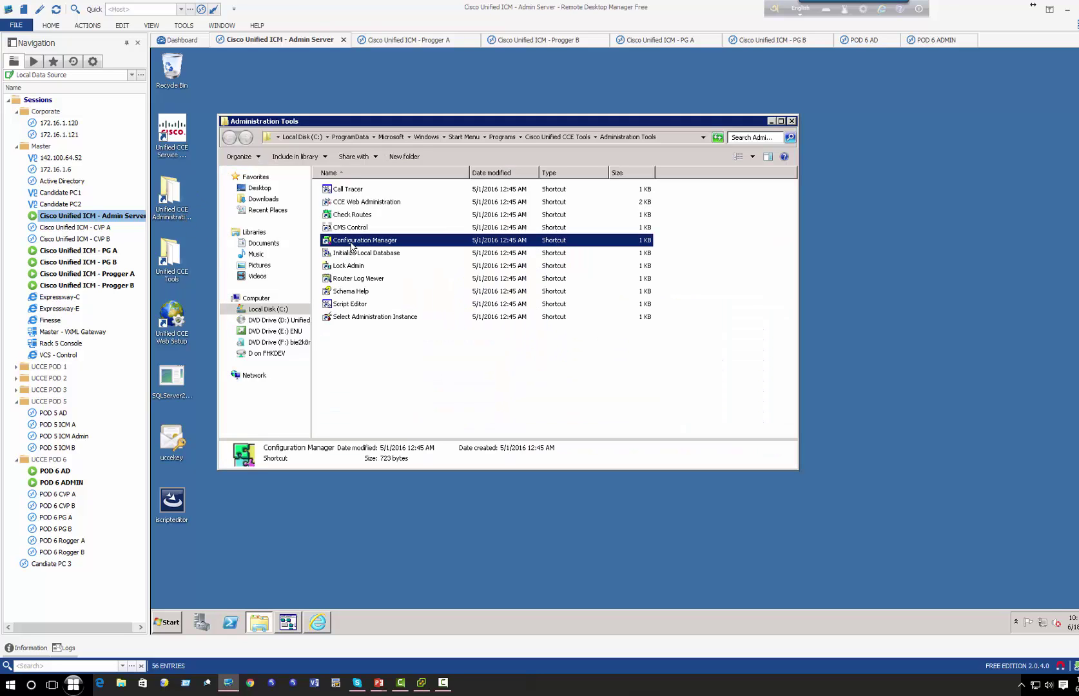
pyautogui.click(791, 121)
pyautogui.moveTo(643, 167); pyautogui.dragTo(330, 177)
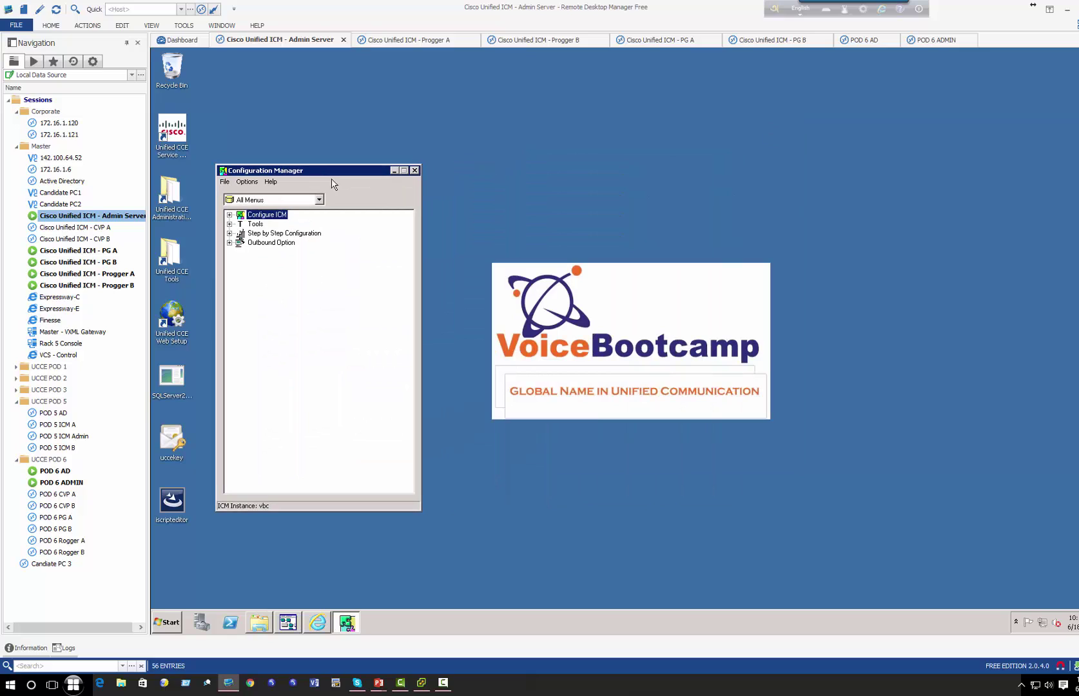
# - Expand Tools > List Tools and select Agent Desk Settings List
pyautogui.click(229, 215)
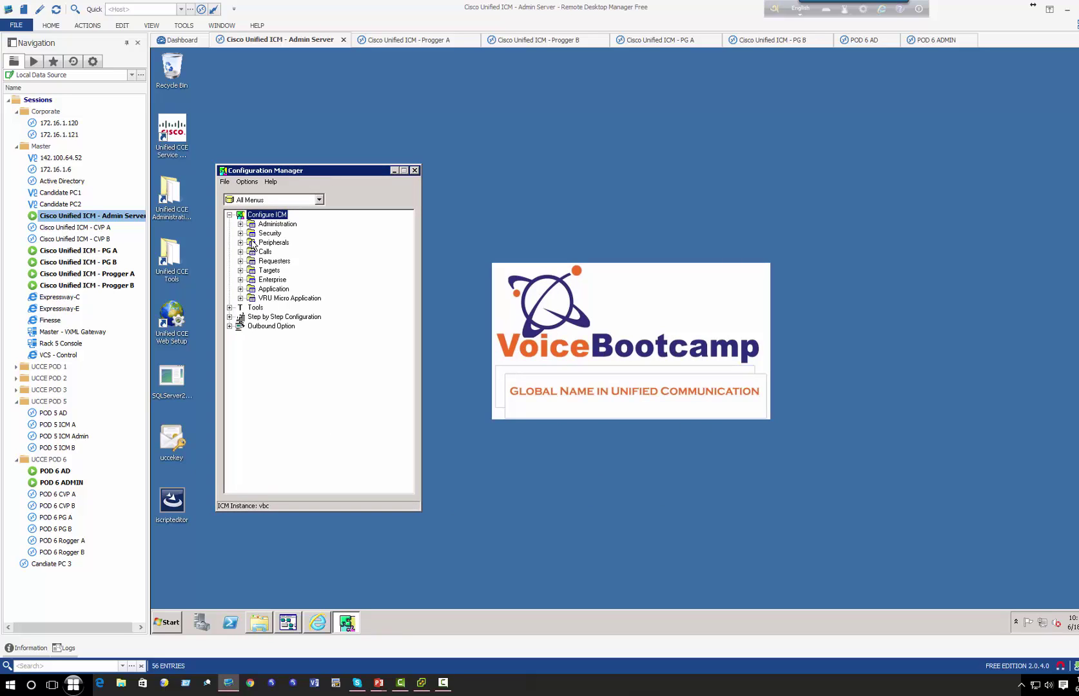
pyautogui.click(229, 215)
pyautogui.click(229, 224)
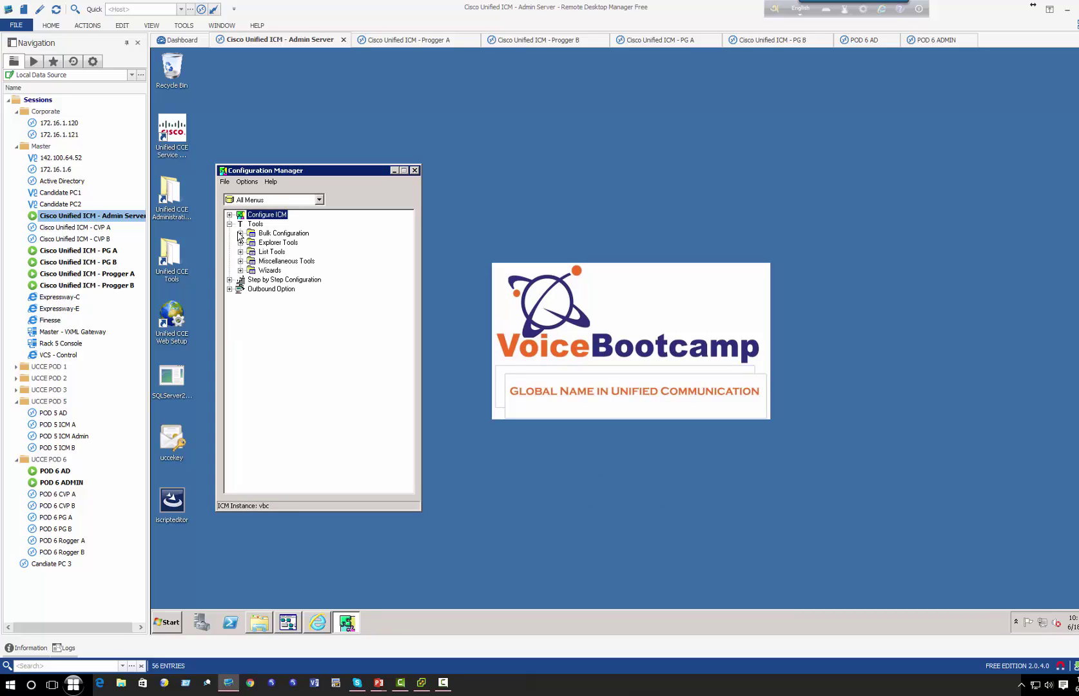
pyautogui.click(262, 252)
pyautogui.click(240, 251)
pyautogui.click(315, 233)
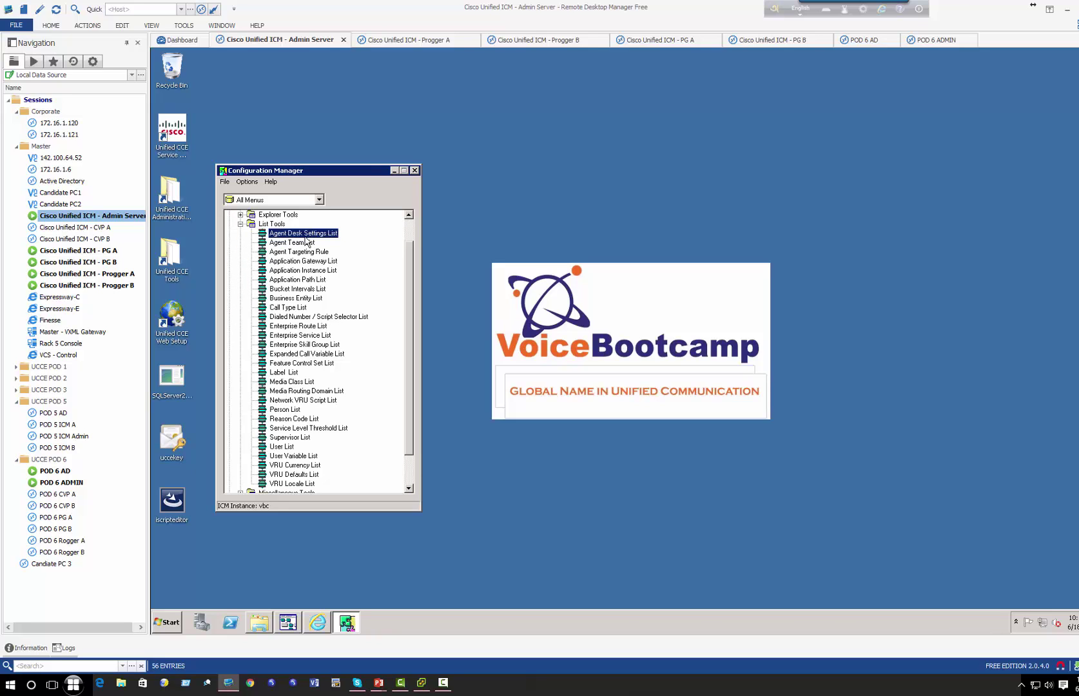
# - Open the Agent Desk Settings List and retrieve the existing entries
pyautogui.doubleClick(291, 236)
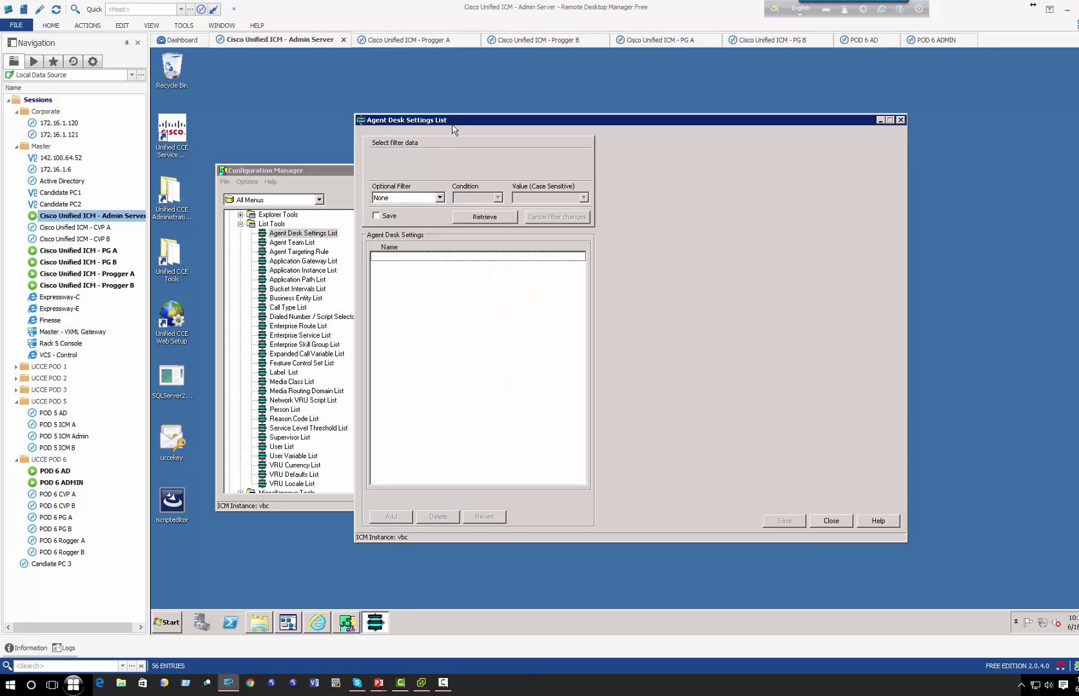
pyautogui.moveTo(435, 109); pyautogui.dragTo(508, 160)
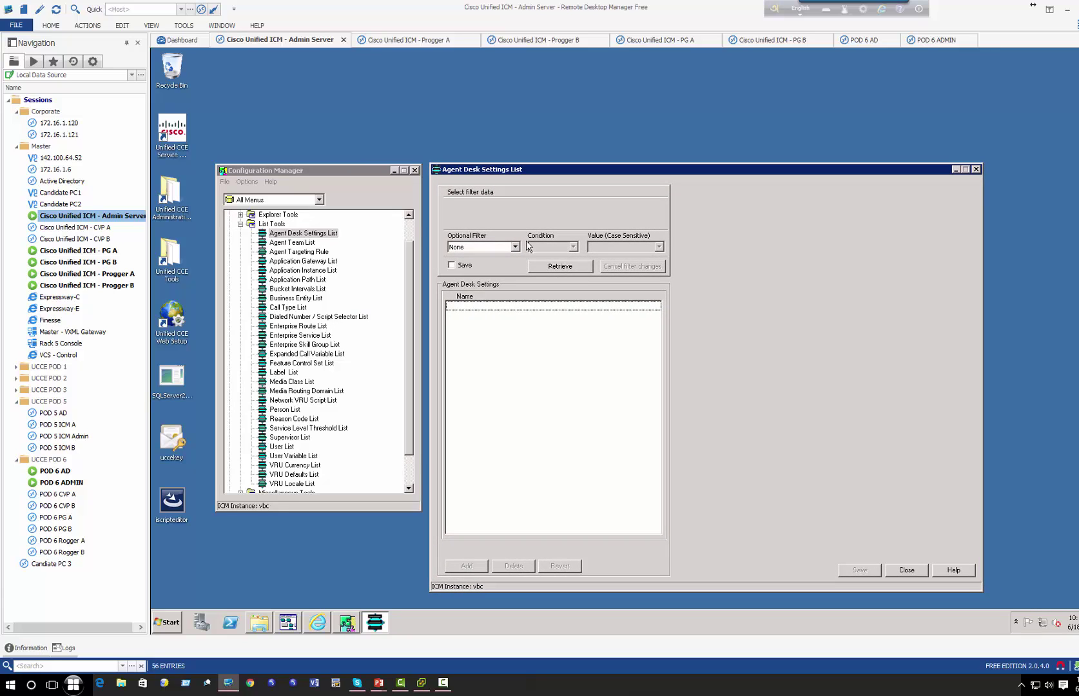
pyautogui.click(545, 266)
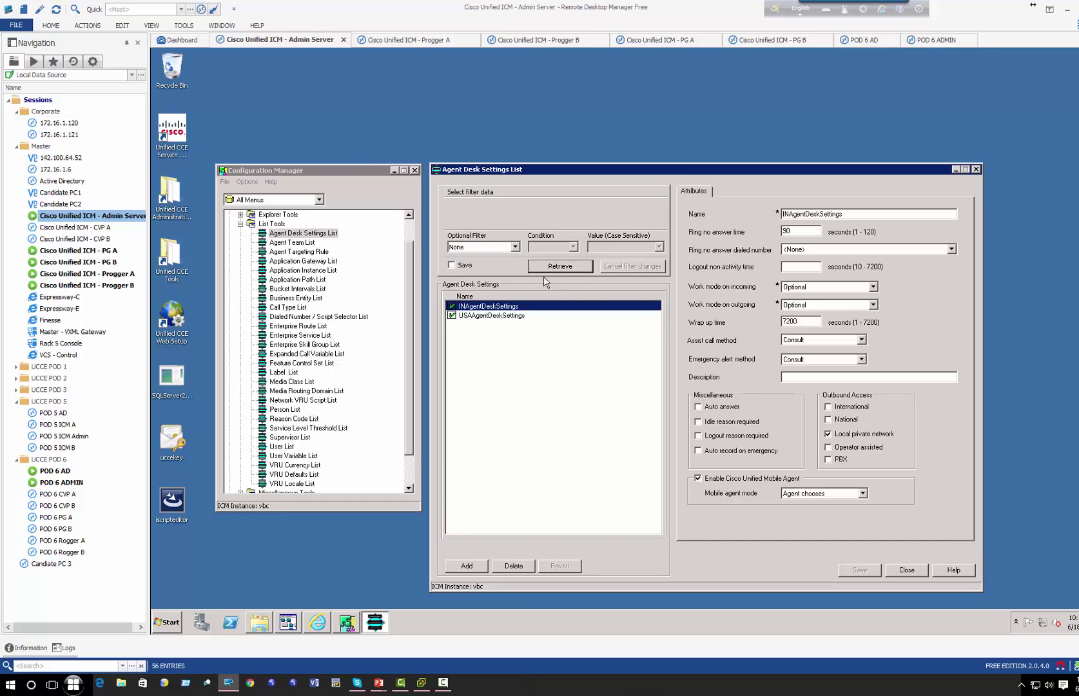
# - Compare the Auto answer settings of INAgentDeskSettings and USAAgentDeskSettings
pyautogui.click(475, 330)
pyautogui.click(469, 316)
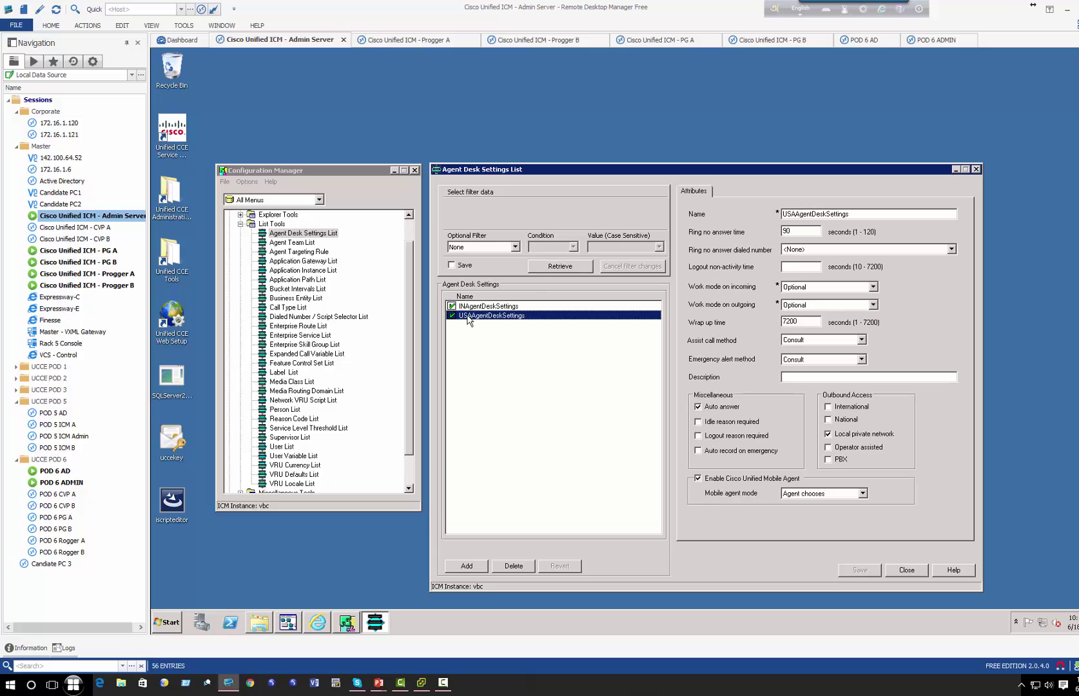
pyautogui.click(483, 307)
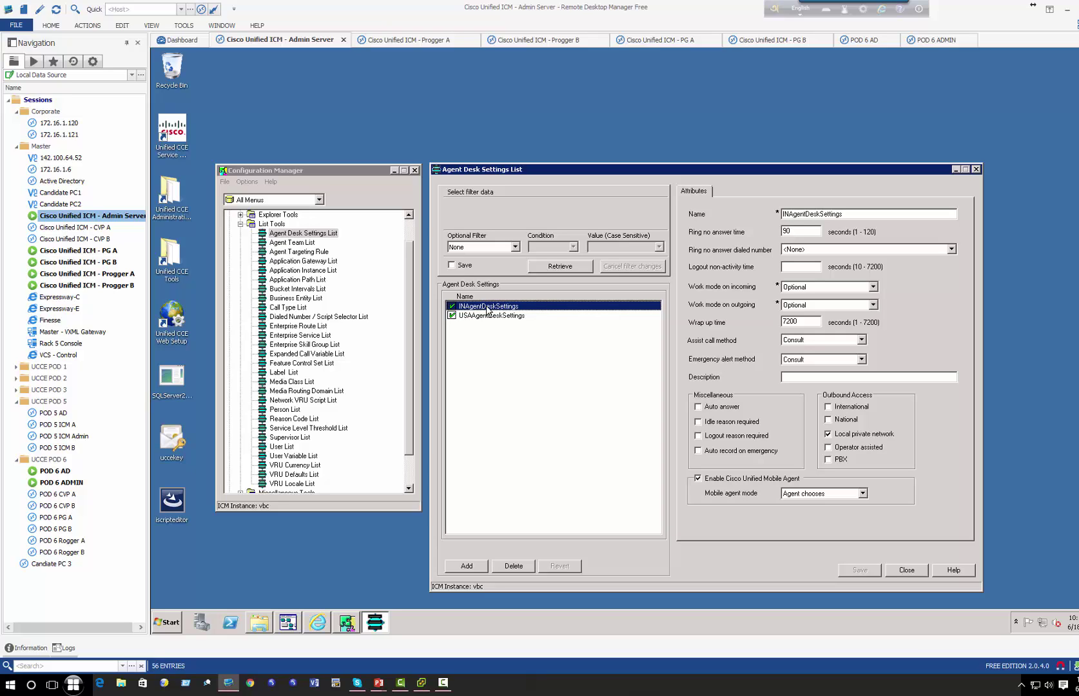
pyautogui.click(504, 317)
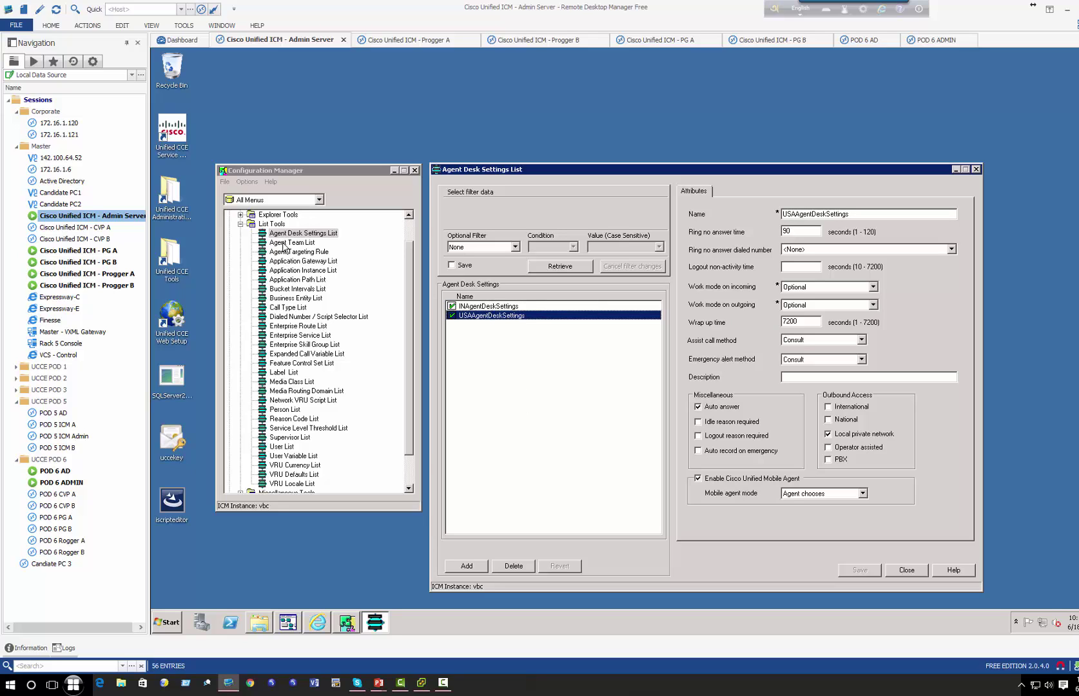
pyautogui.click(240, 215)
pyautogui.doubleClick(287, 224)
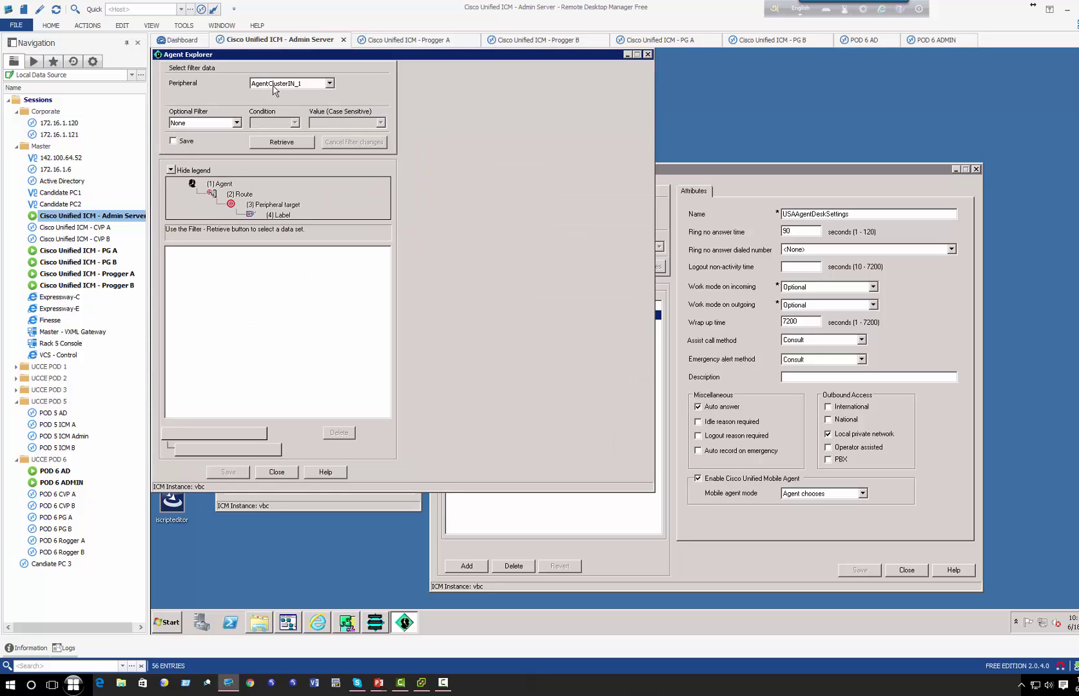
pyautogui.click(285, 143)
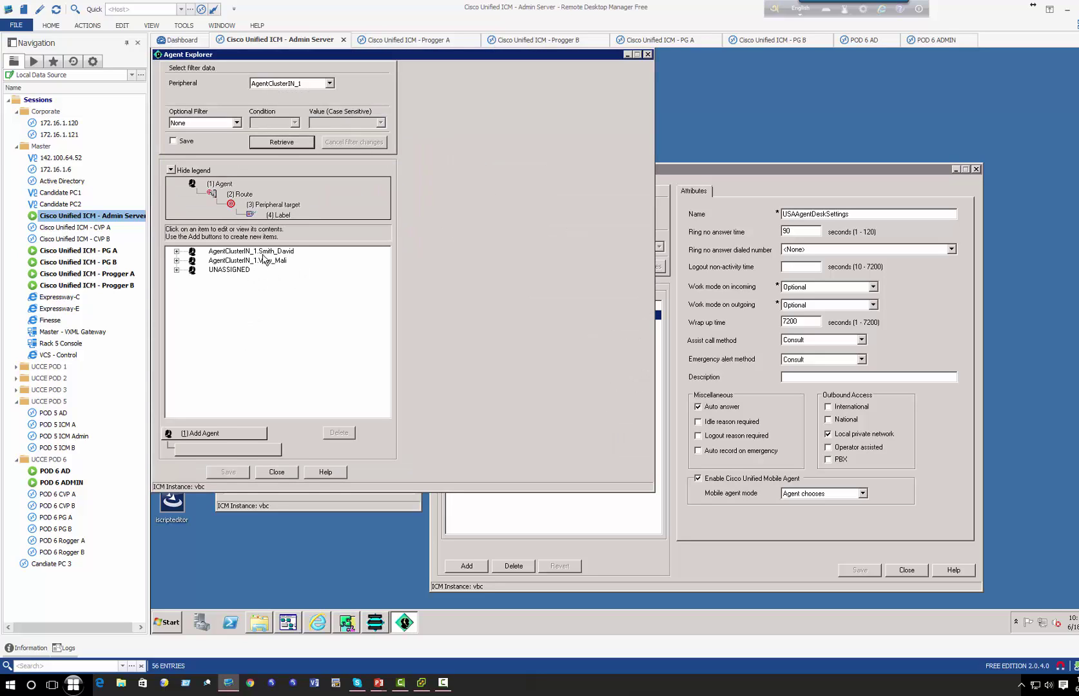
pyautogui.click(279, 252)
pyautogui.click(269, 261)
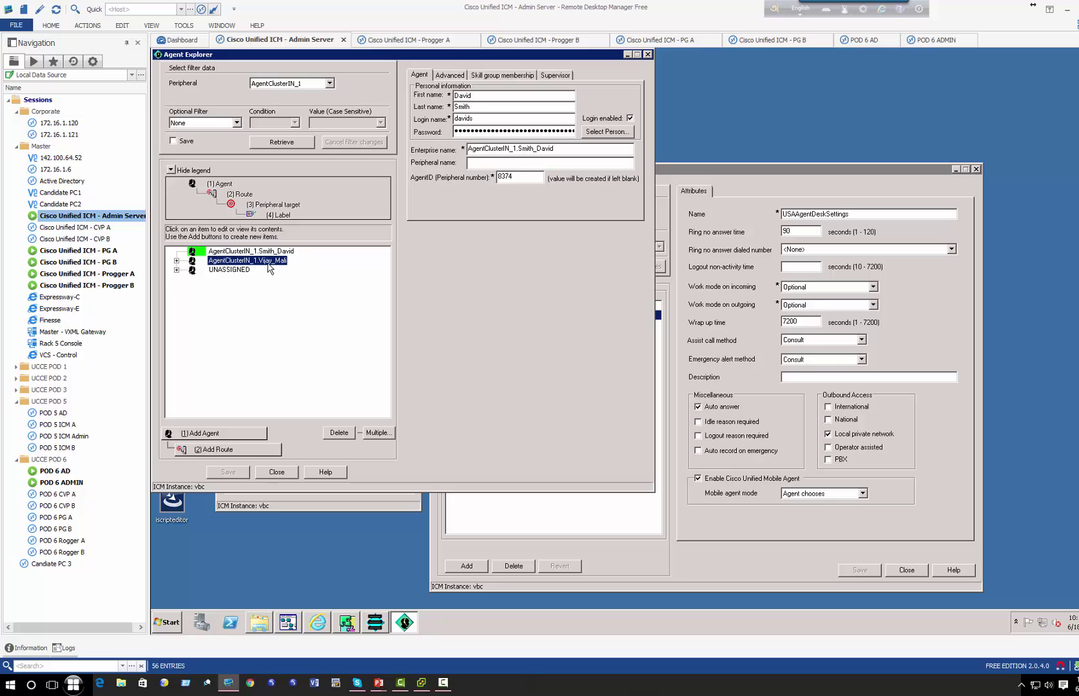
pyautogui.click(287, 474)
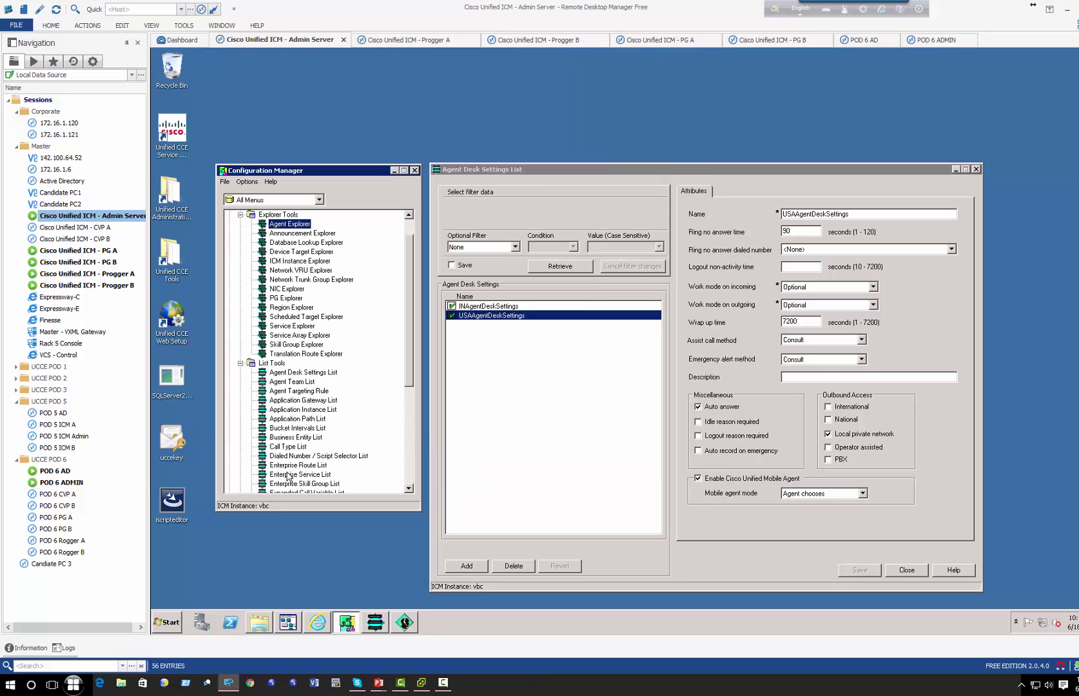
pyautogui.click(476, 307)
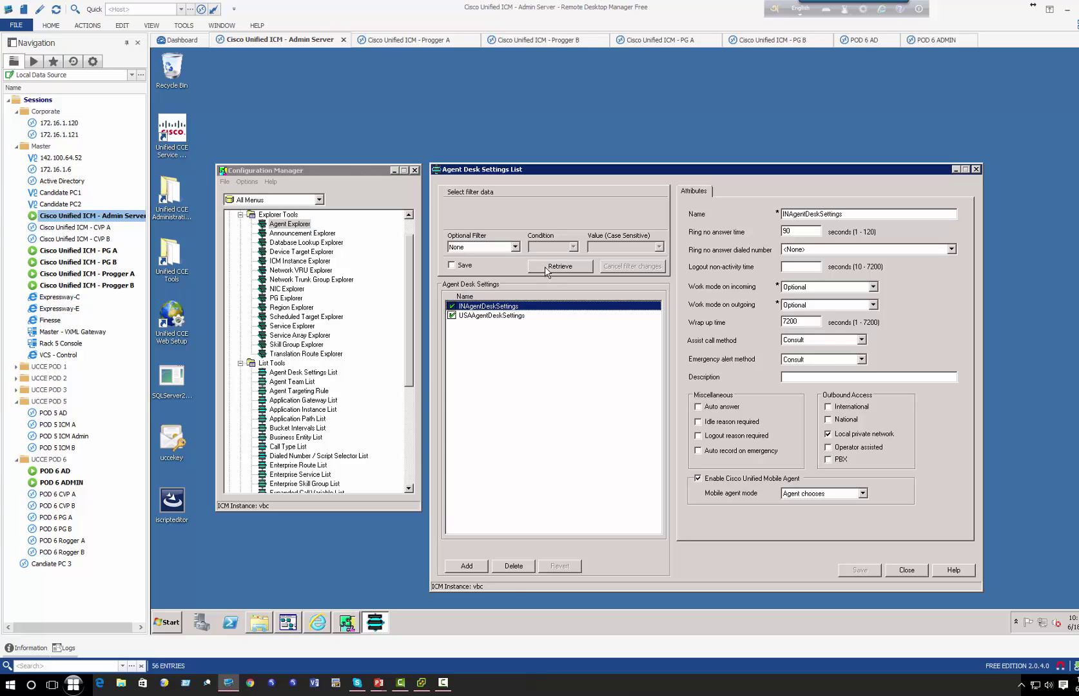
# - Add a new desk settings entry named for the agent, with an 18-second ring-no-answer time
pyautogui.click(479, 565)
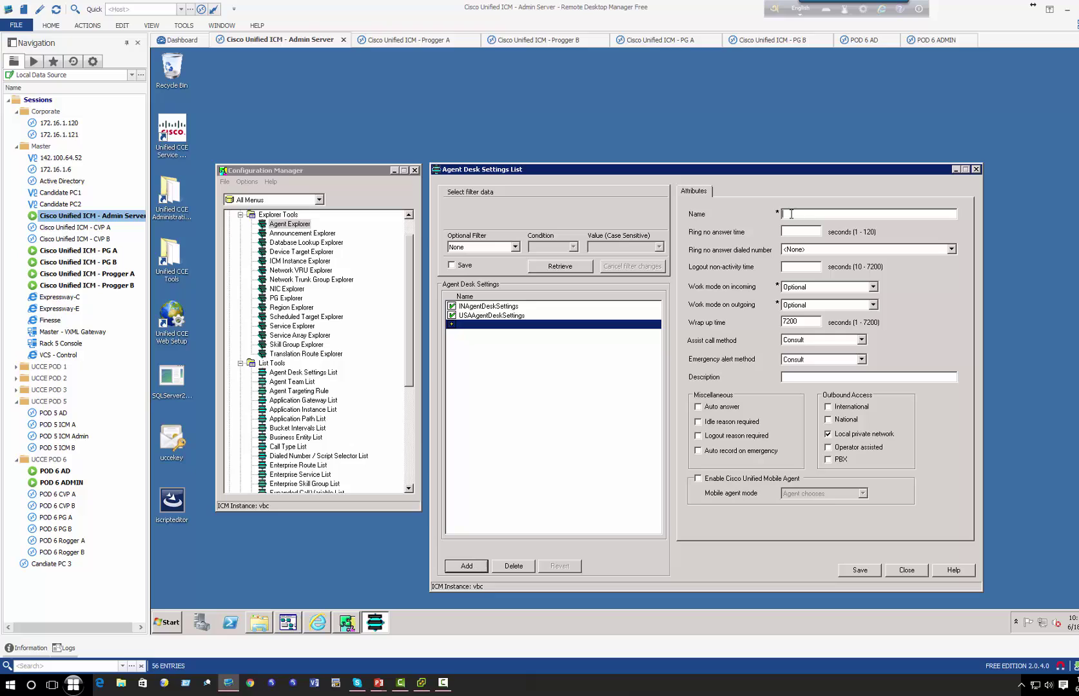
pyautogui.moveTo(791, 215); pyautogui.dragTo(833, 216)
pyautogui.click(814, 232)
pyautogui.write('18')
# - Set Work mode on incoming to Optional
pyautogui.click(796, 289)
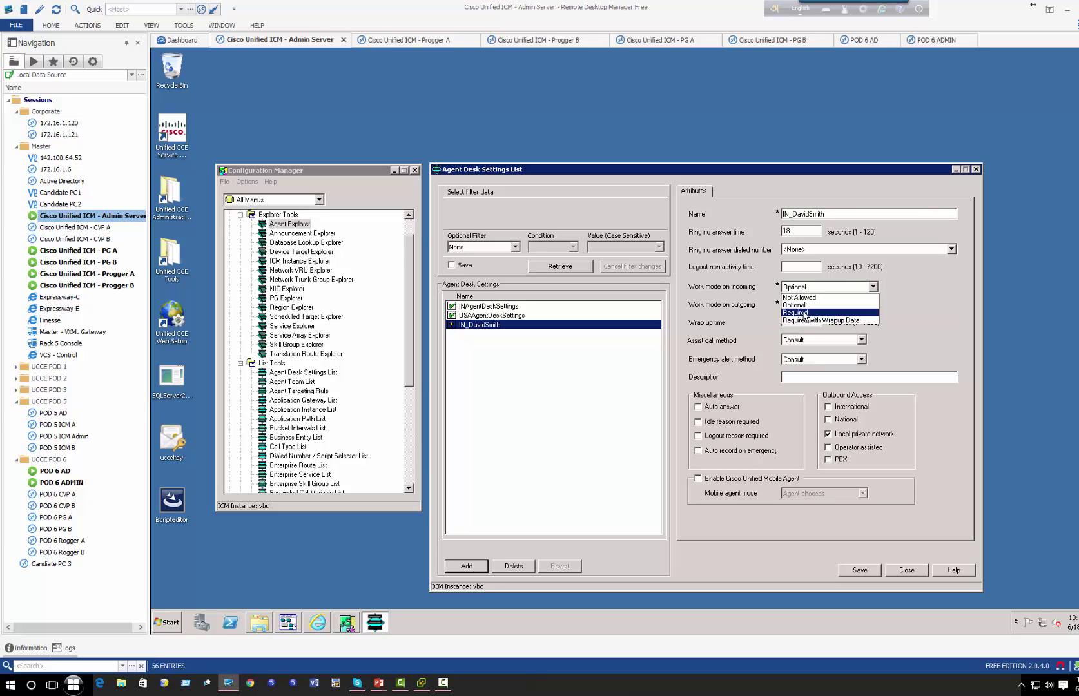
pyautogui.click(799, 313)
pyautogui.click(792, 290)
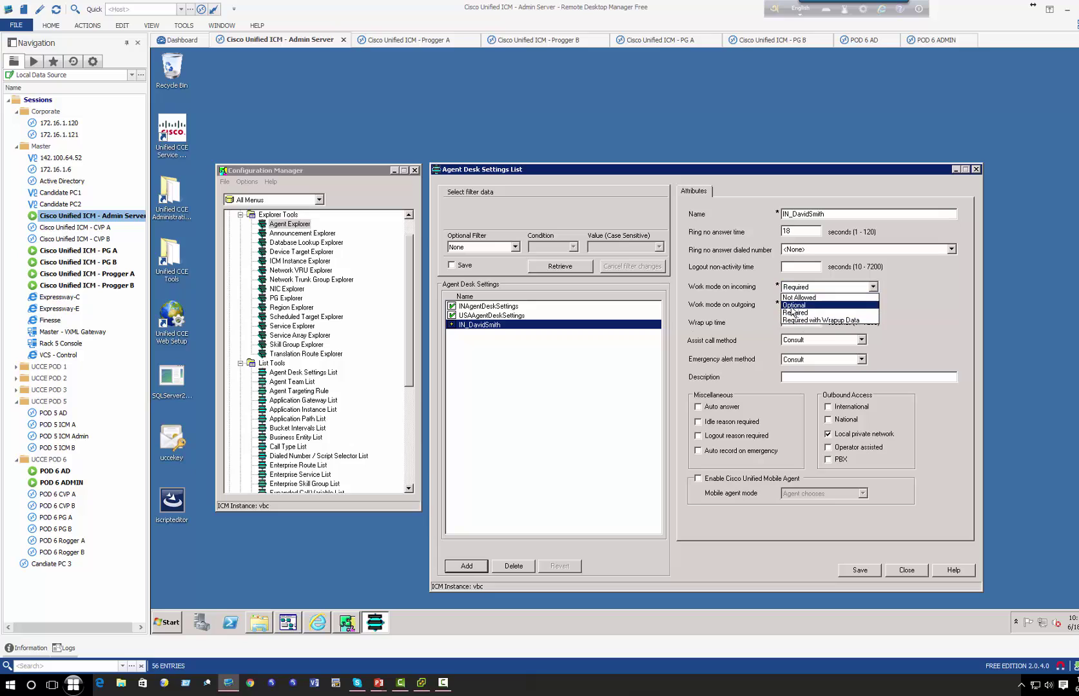
pyautogui.click(793, 305)
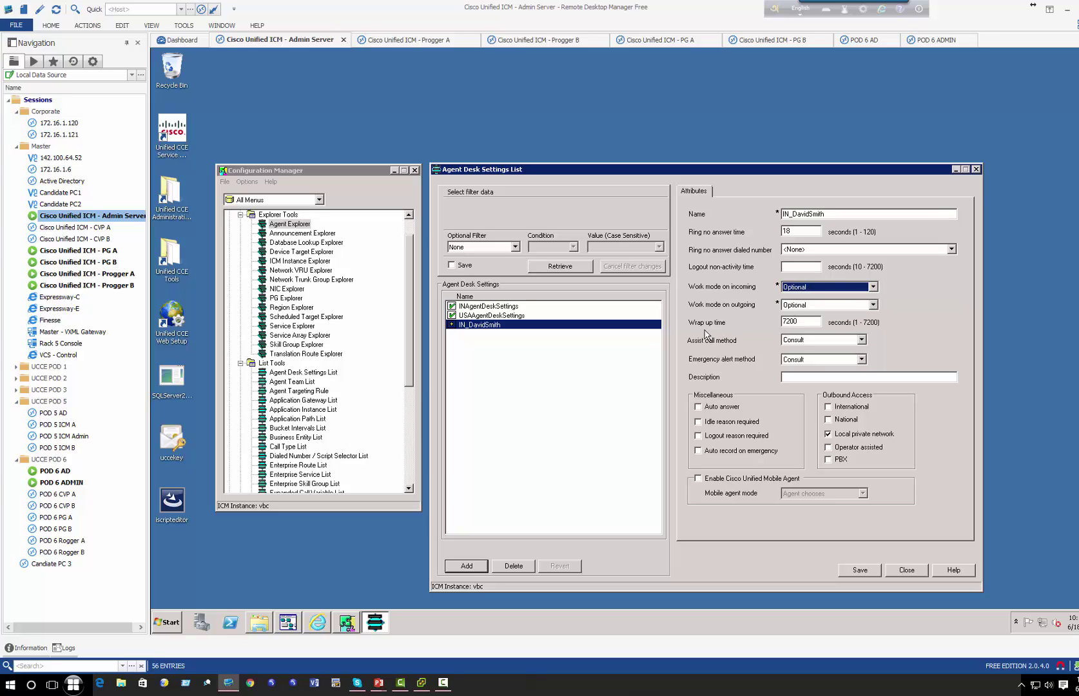
pyautogui.doubleClick(796, 321)
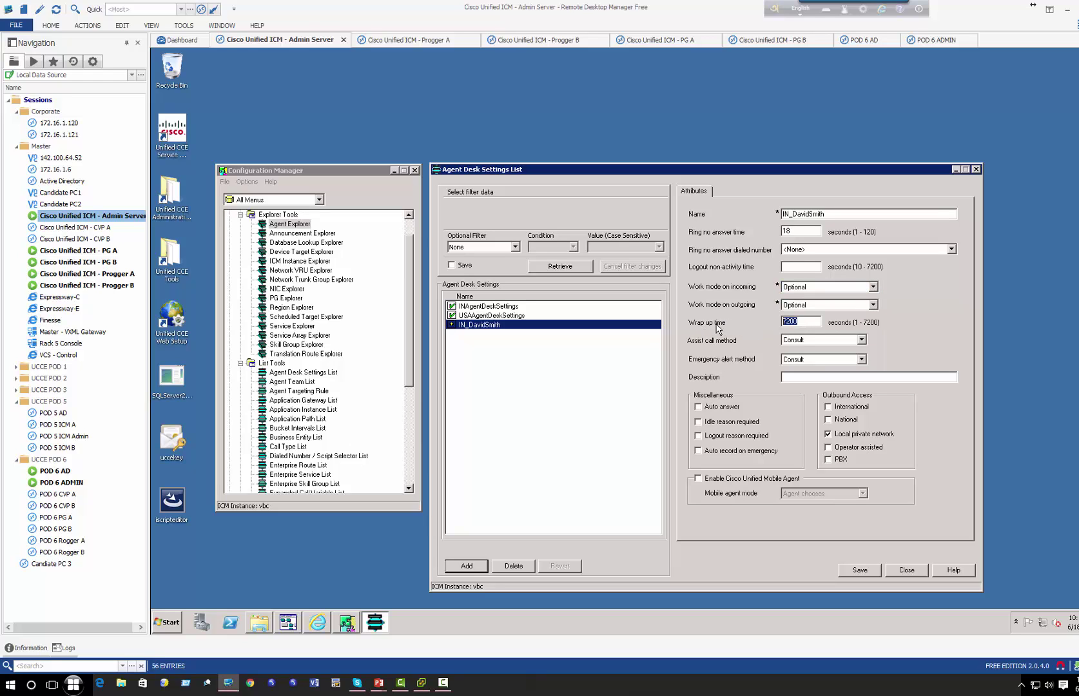
# - Enter a 120-second wrap-up time and keep Consult for assist call and emergency alert methods
pyautogui.write('120')
pyautogui.click(820, 344)
pyautogui.click(820, 346)
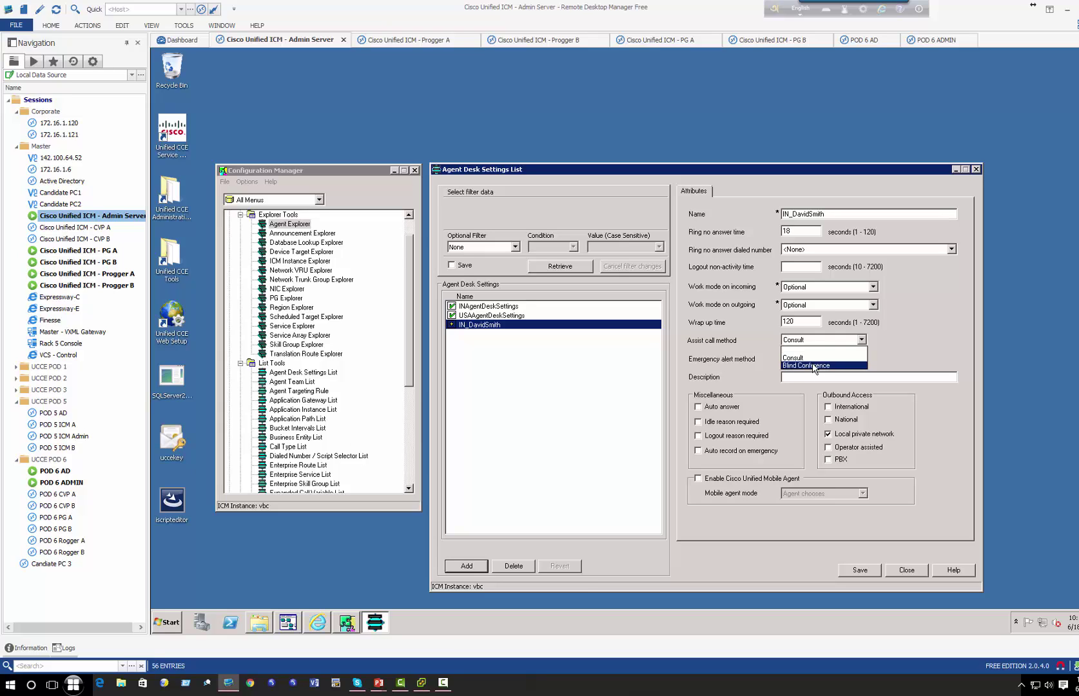
pyautogui.click(811, 358)
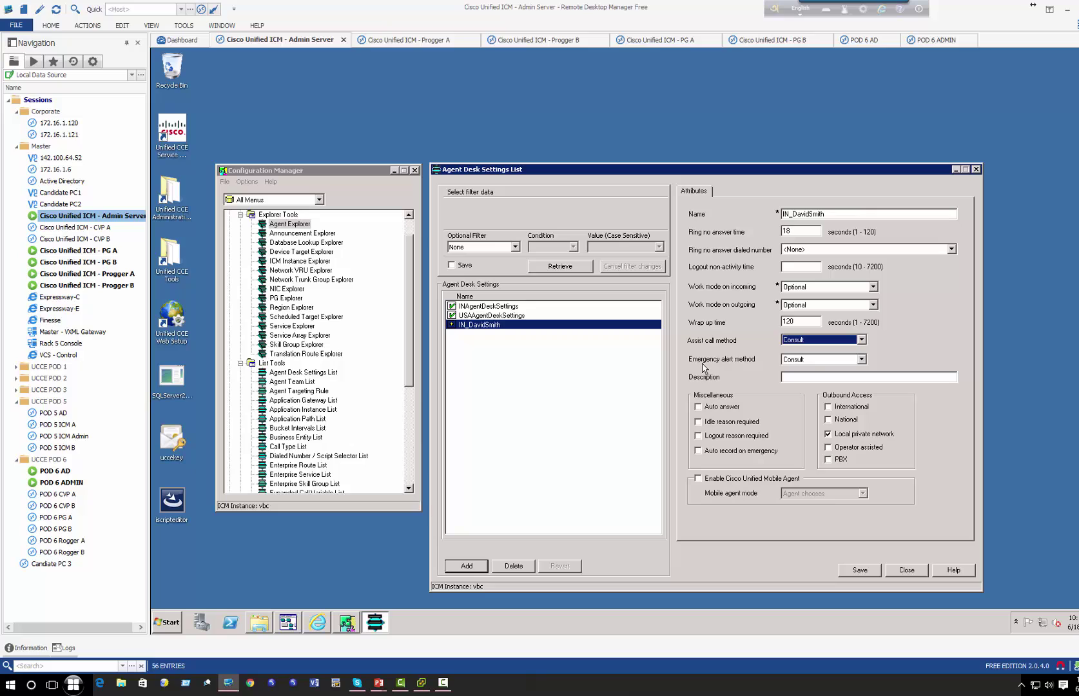
pyautogui.click(805, 360)
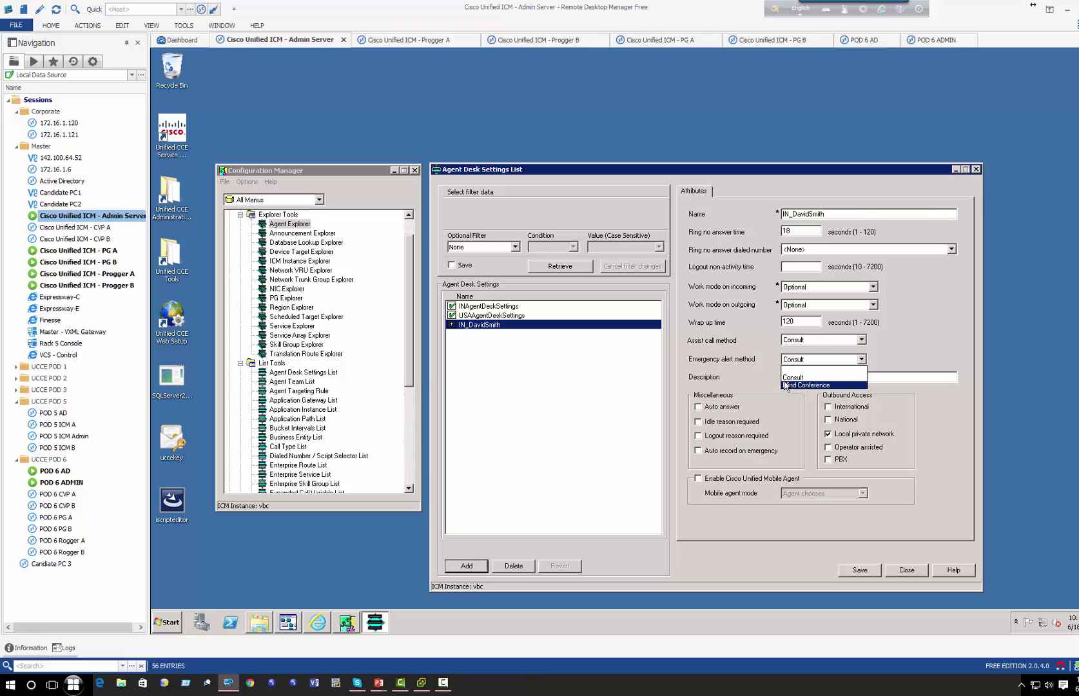
pyautogui.click(760, 371)
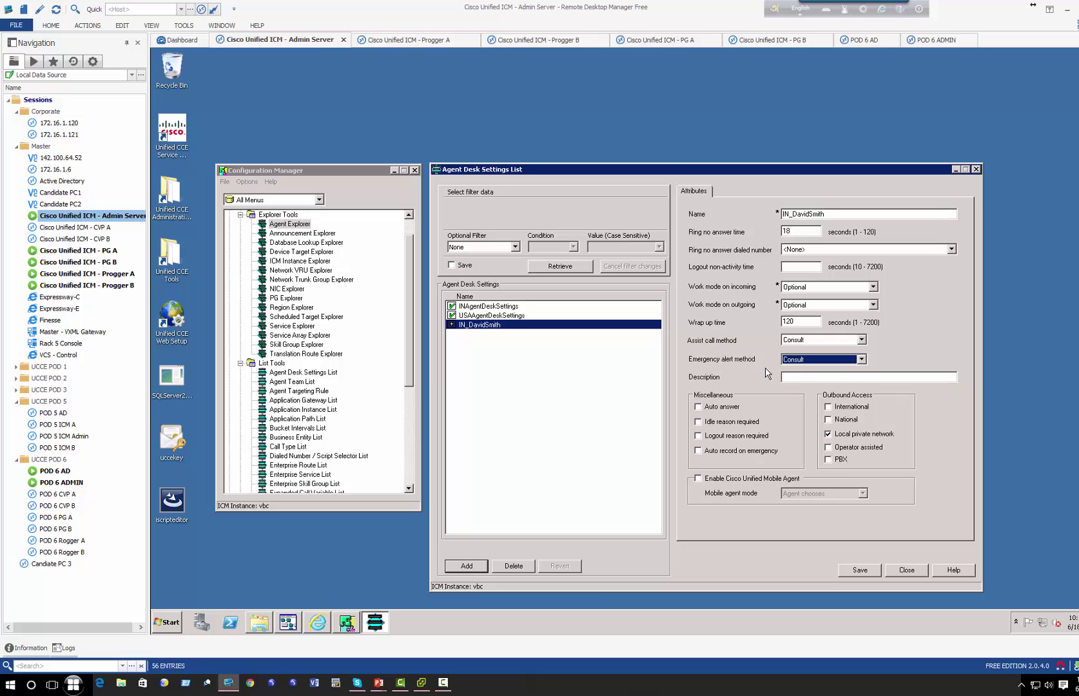
pyautogui.click(783, 361)
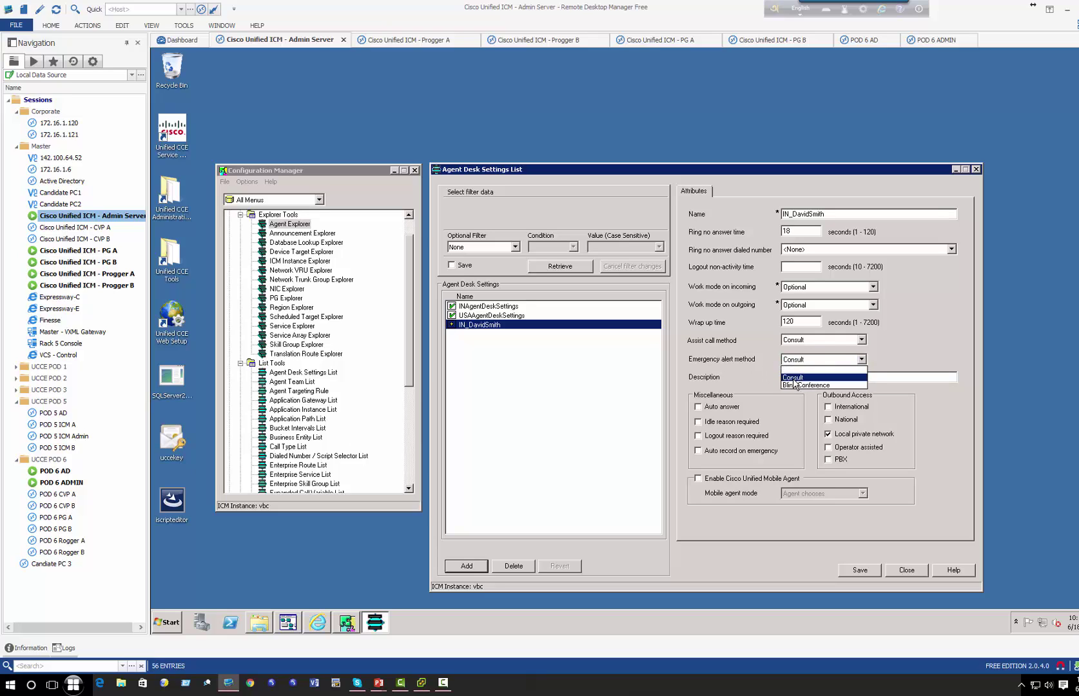
pyautogui.click(750, 382)
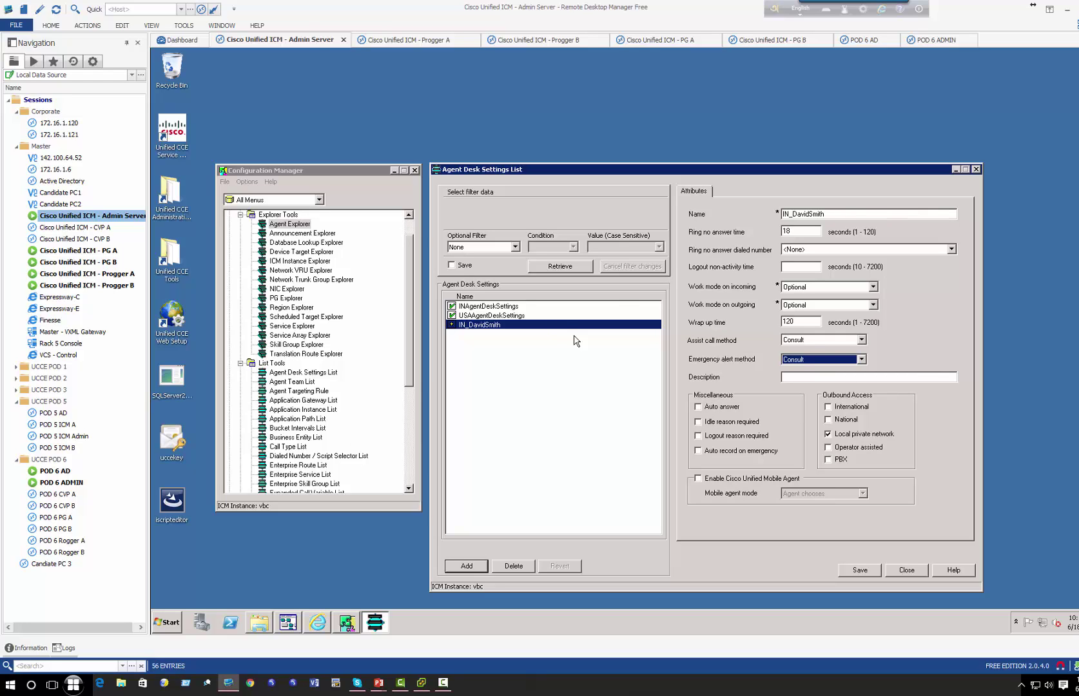
# - Enable auto answer, save the new entry, then display INAgentDeskSettings
pyautogui.click(699, 406)
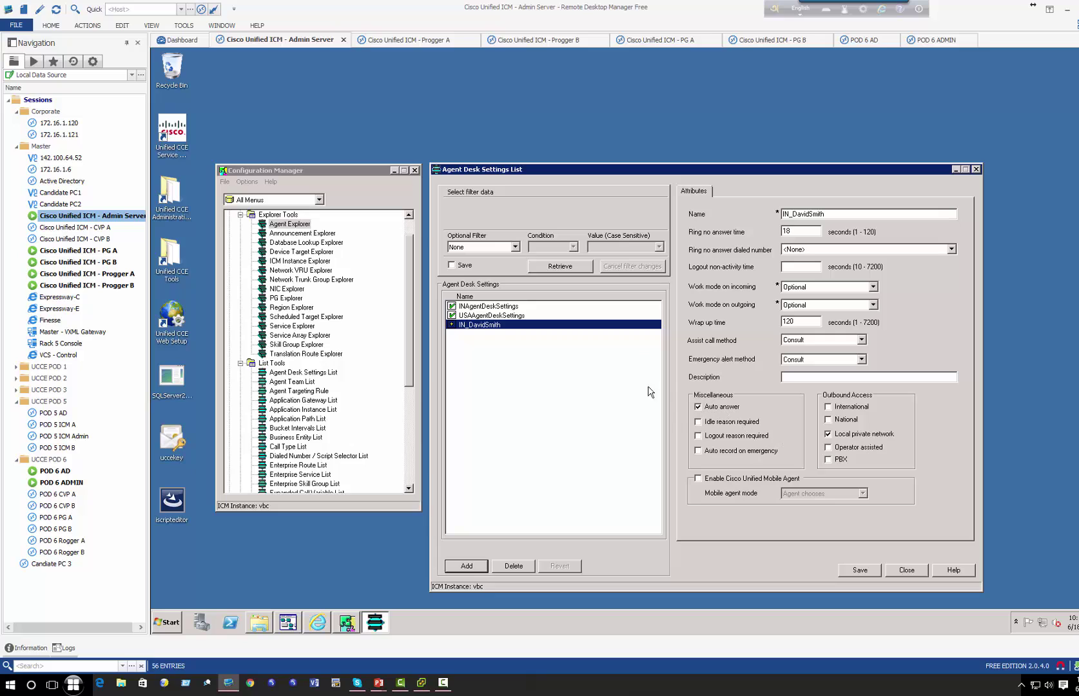
pyautogui.click(856, 572)
pyautogui.click(490, 317)
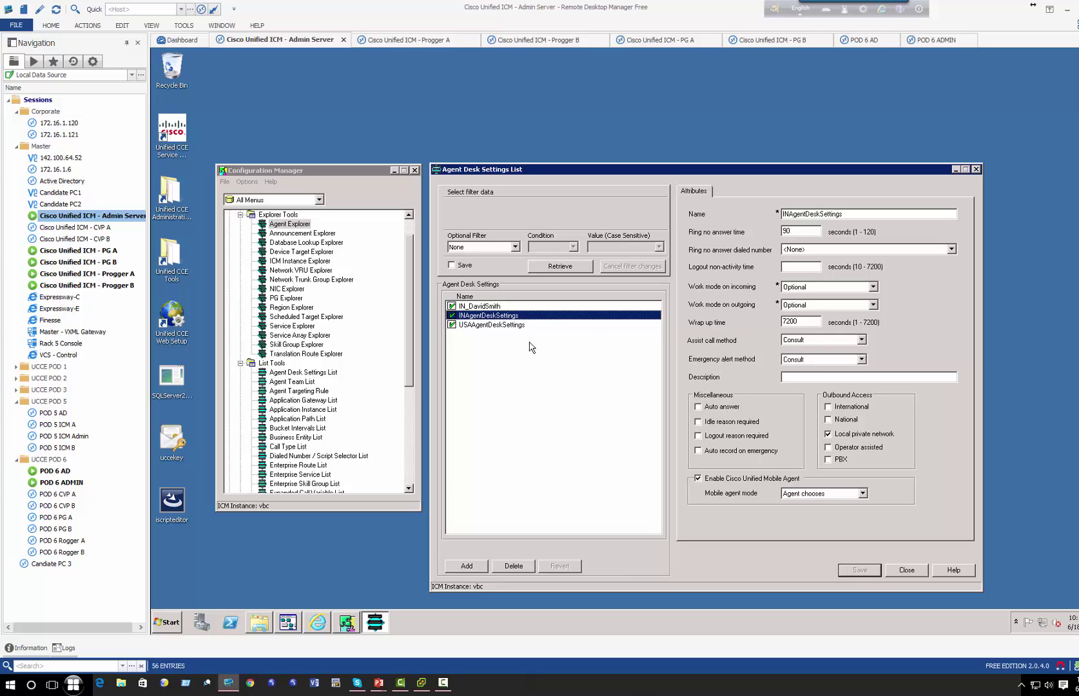
# - Confirm auto answer is on for the agent-specific record, then select PG Explorer
pyautogui.click(490, 306)
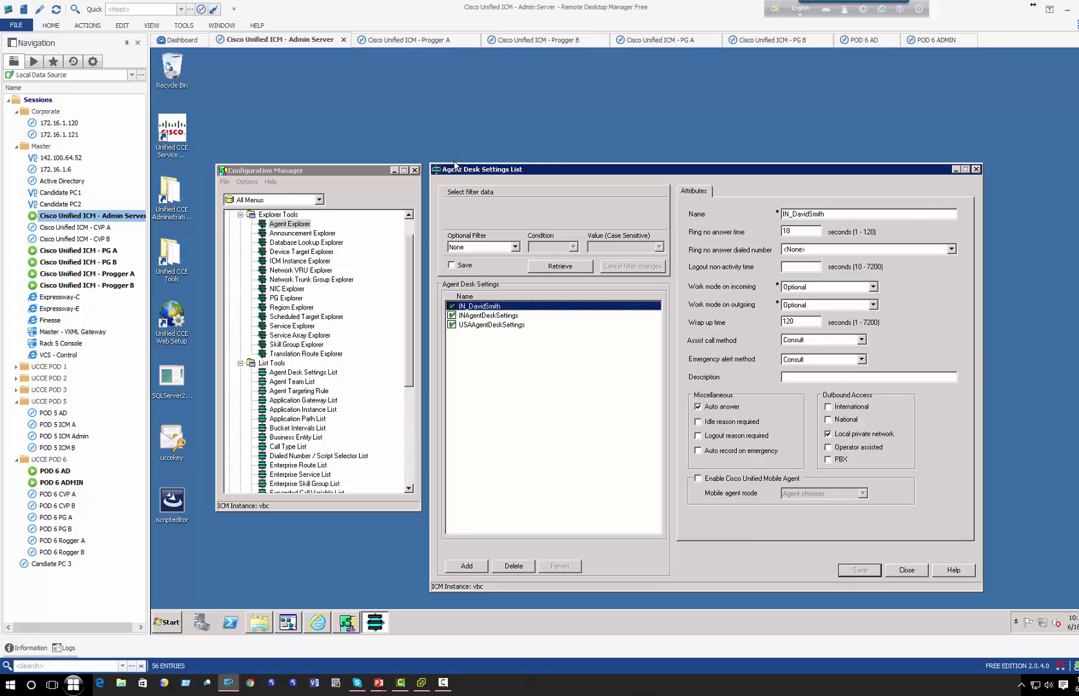
pyautogui.click(407, 312)
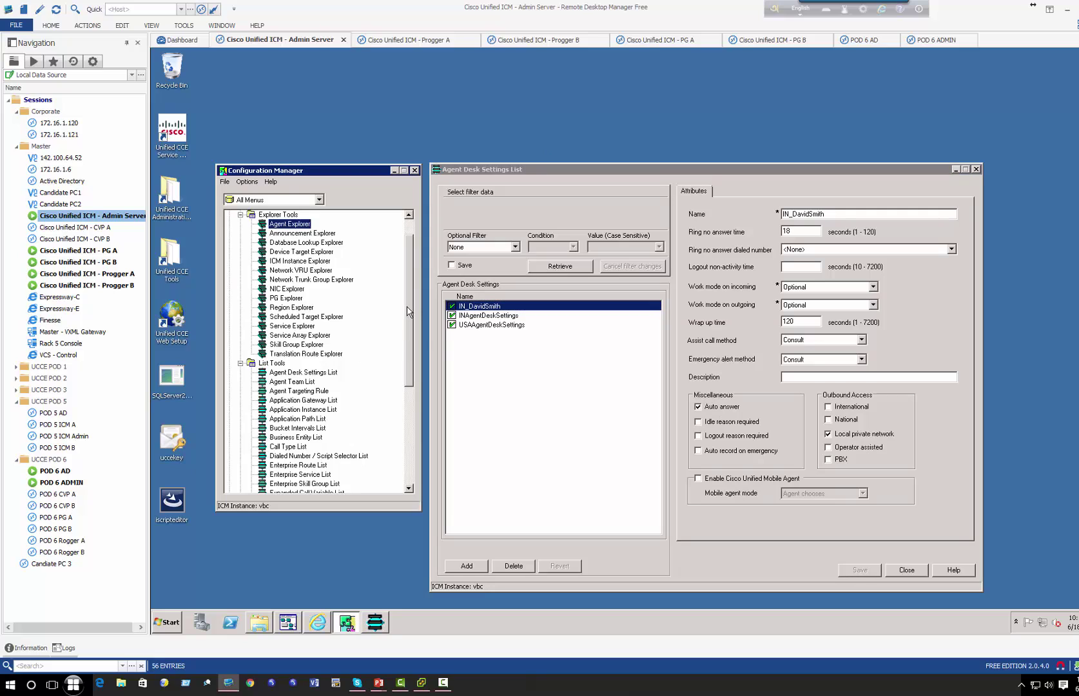
pyautogui.moveTo(407, 312); pyautogui.dragTo(408, 314)
pyautogui.click(287, 290)
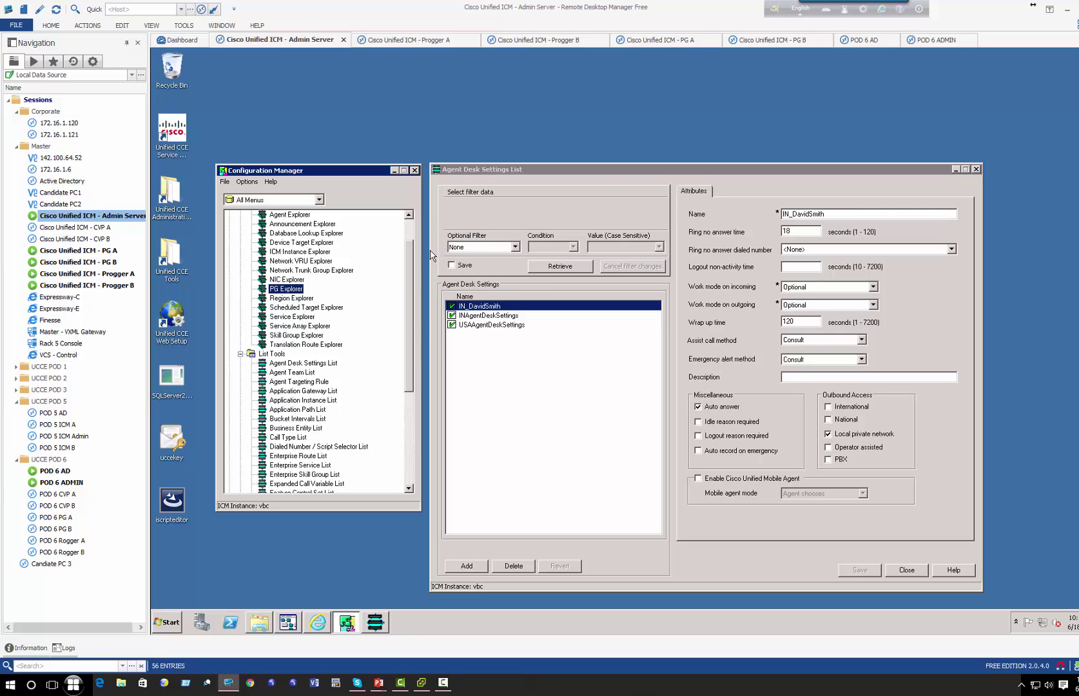
# - Retrieve the peripheral gateways and show the AgentClusterIN_1 peripheral under AgentCluster
pyautogui.doubleClick(297, 289)
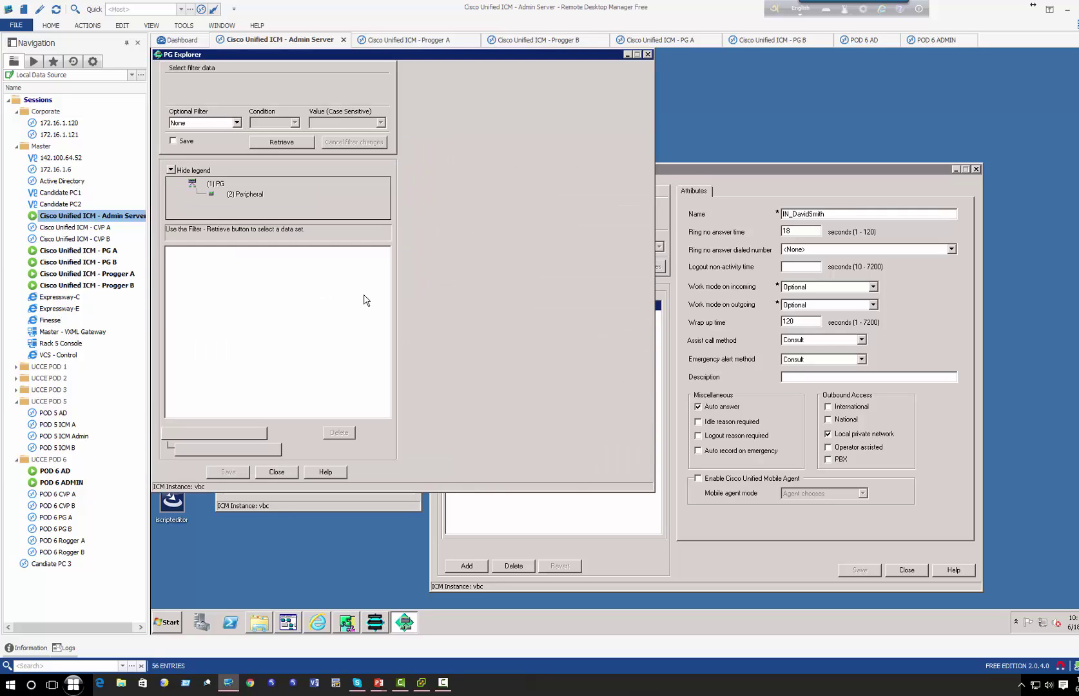
pyautogui.click(278, 142)
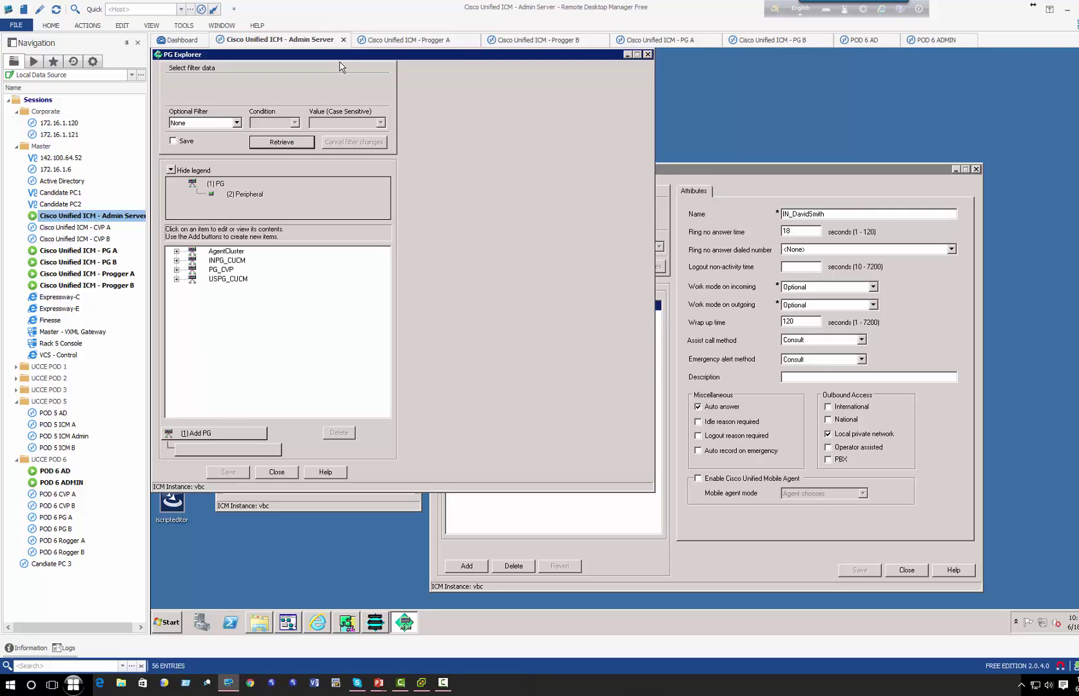
pyautogui.moveTo(343, 62); pyautogui.dragTo(382, 89)
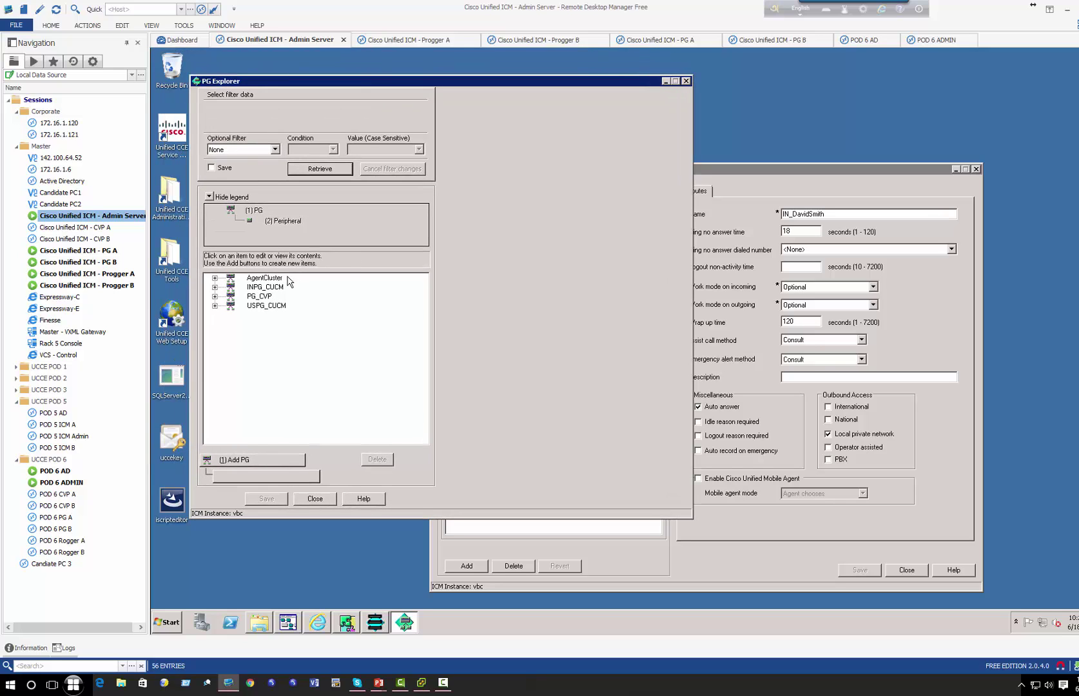
pyautogui.click(279, 289)
pyautogui.doubleClick(264, 278)
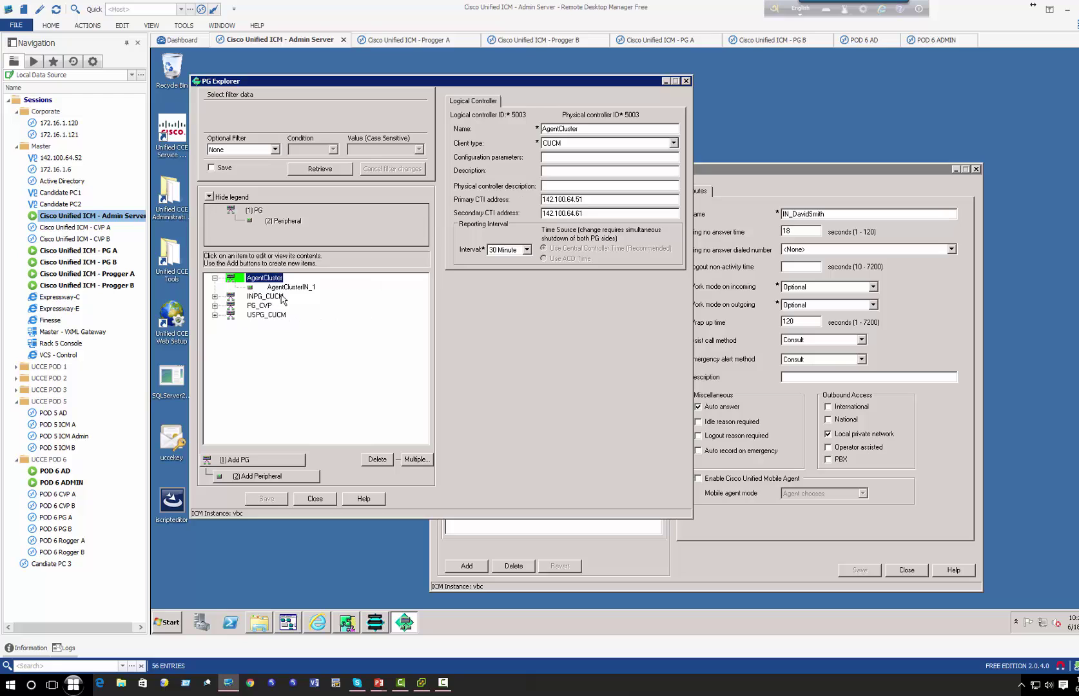
pyautogui.click(283, 288)
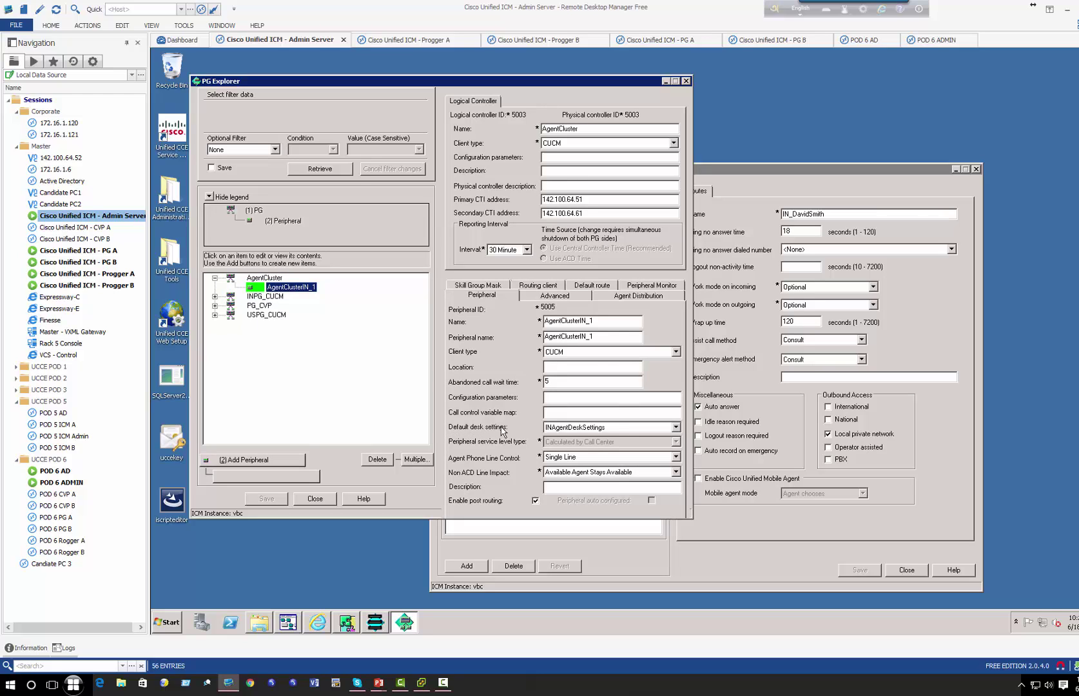
# - Keep INAgentDeskSettings as AgentClusterIN_1's default desk settings
pyautogui.click(580, 427)
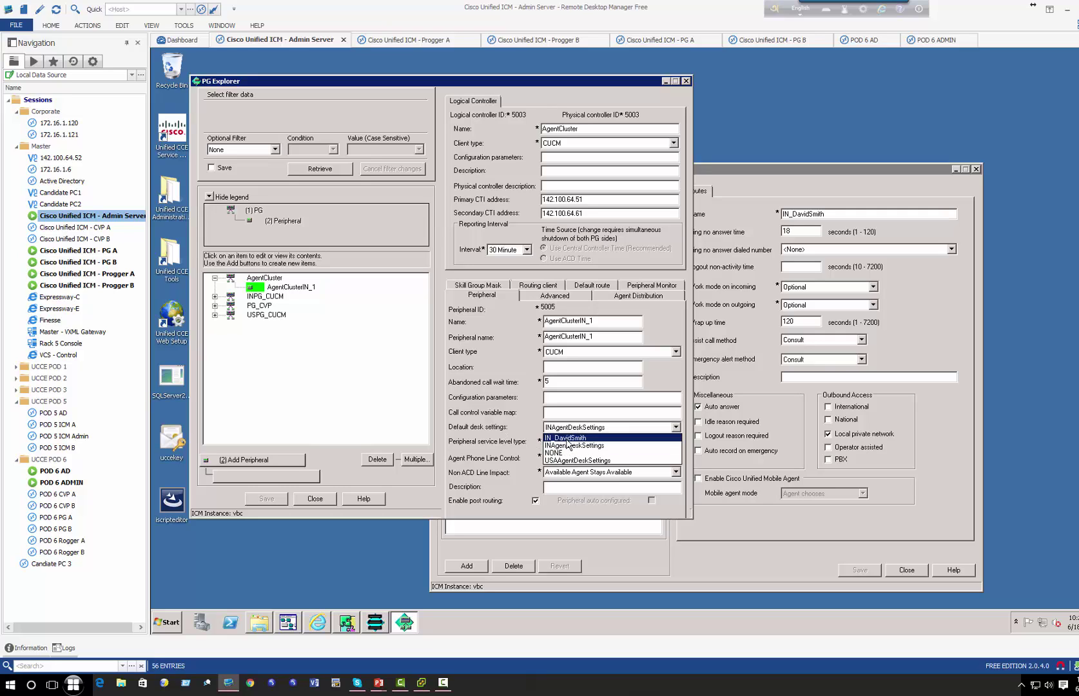
pyautogui.click(561, 446)
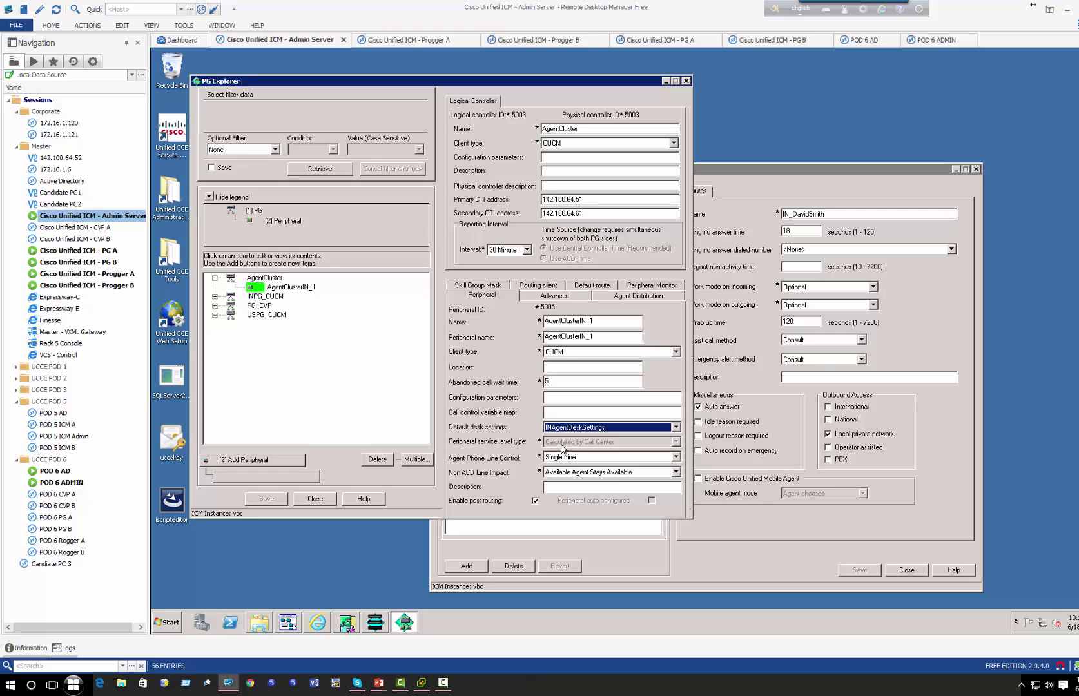
pyautogui.click(735, 515)
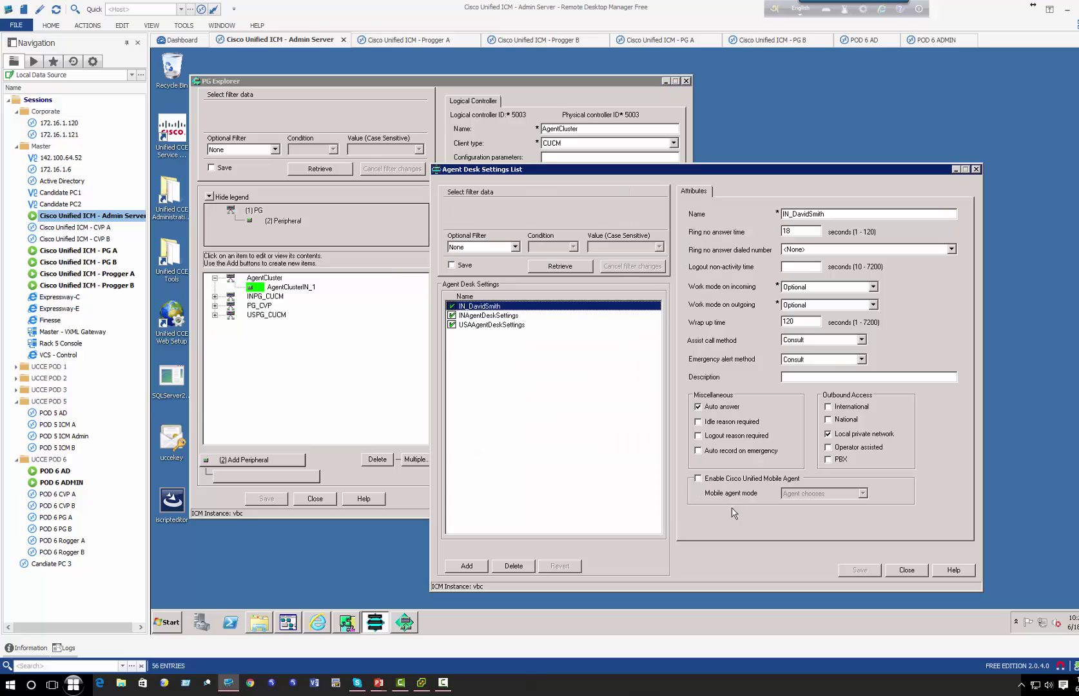
# - Change INAgentDeskSettings' wrap-up time to 500 seconds
pyautogui.click(489, 316)
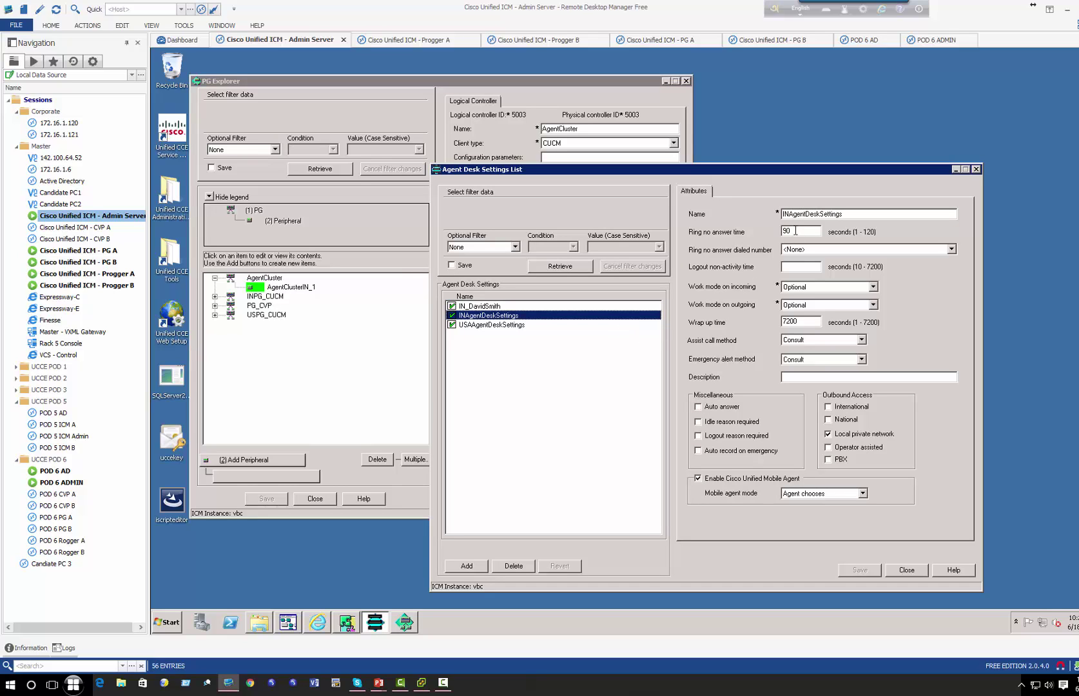
pyautogui.moveTo(792, 230); pyautogui.dragTo(773, 229)
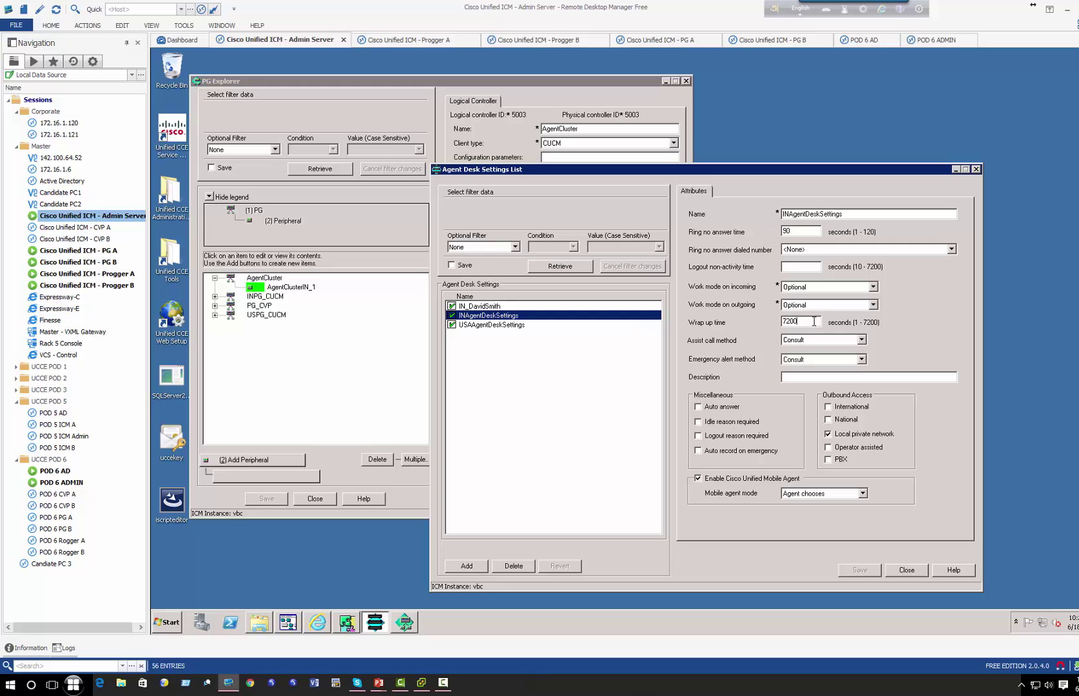
pyautogui.moveTo(813, 320); pyautogui.dragTo(726, 323)
pyautogui.write('500')
# - Set Blind Conference for both methods, enable auto record on emergency, keep Agent chooses, and save
pyautogui.click(831, 340)
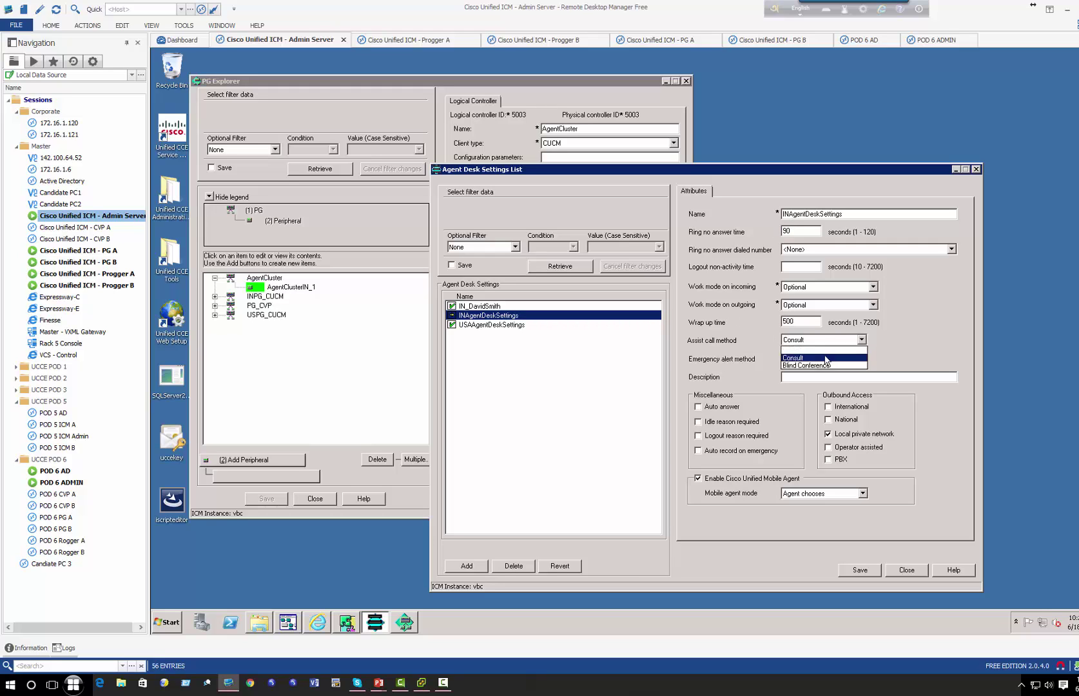
pyautogui.click(818, 365)
pyautogui.click(819, 359)
pyautogui.click(816, 385)
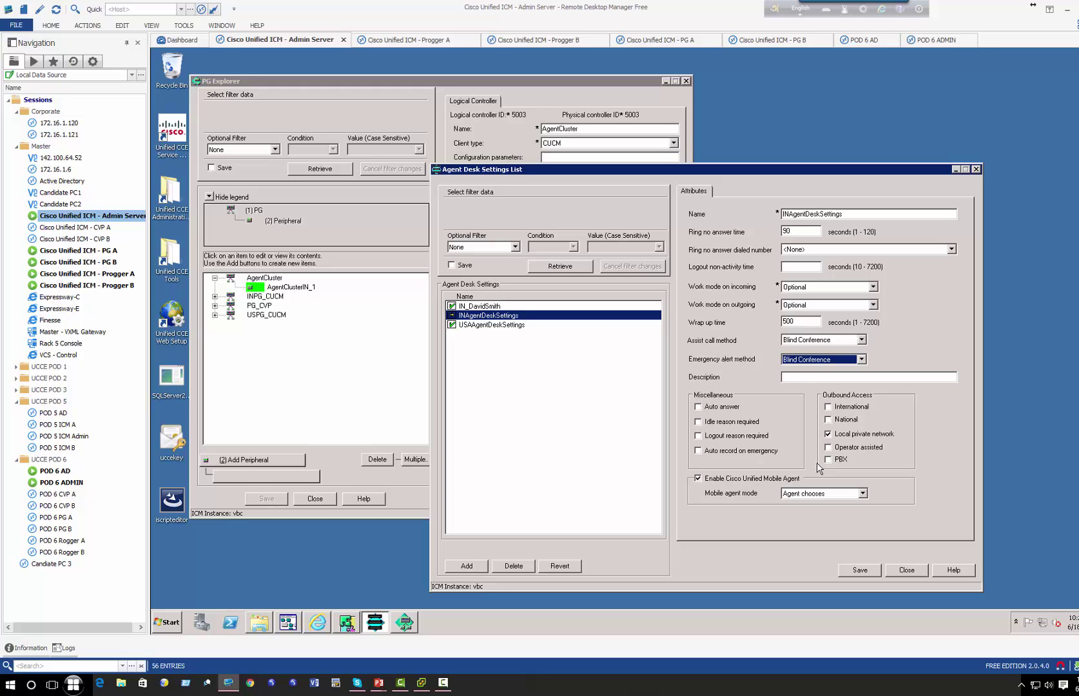
pyautogui.click(713, 450)
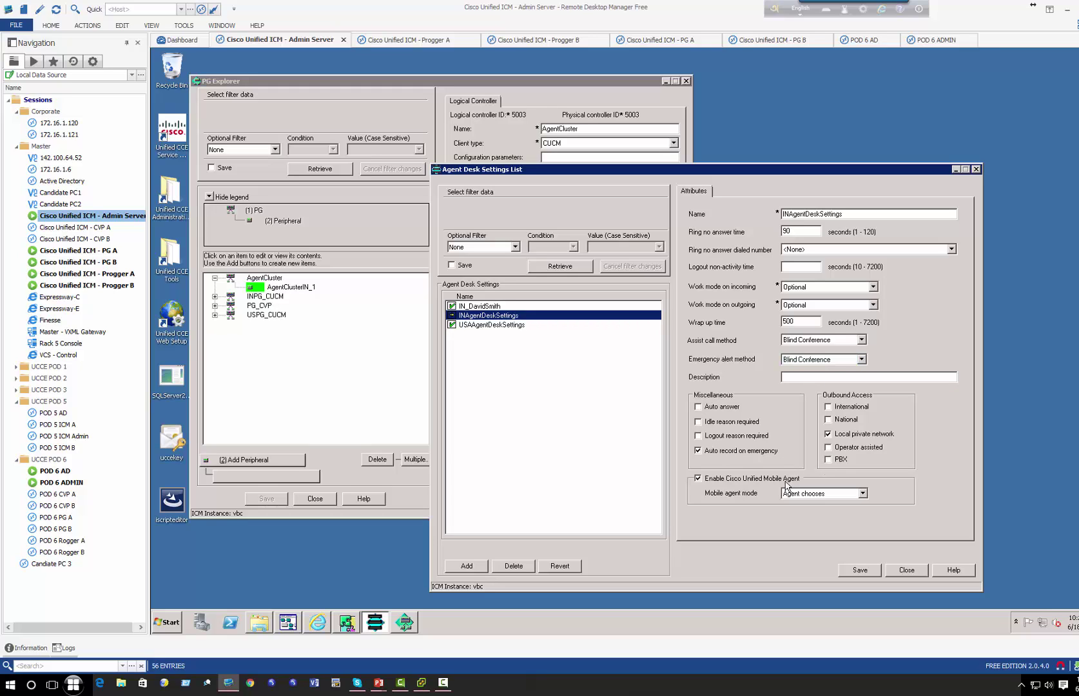
pyautogui.click(814, 500)
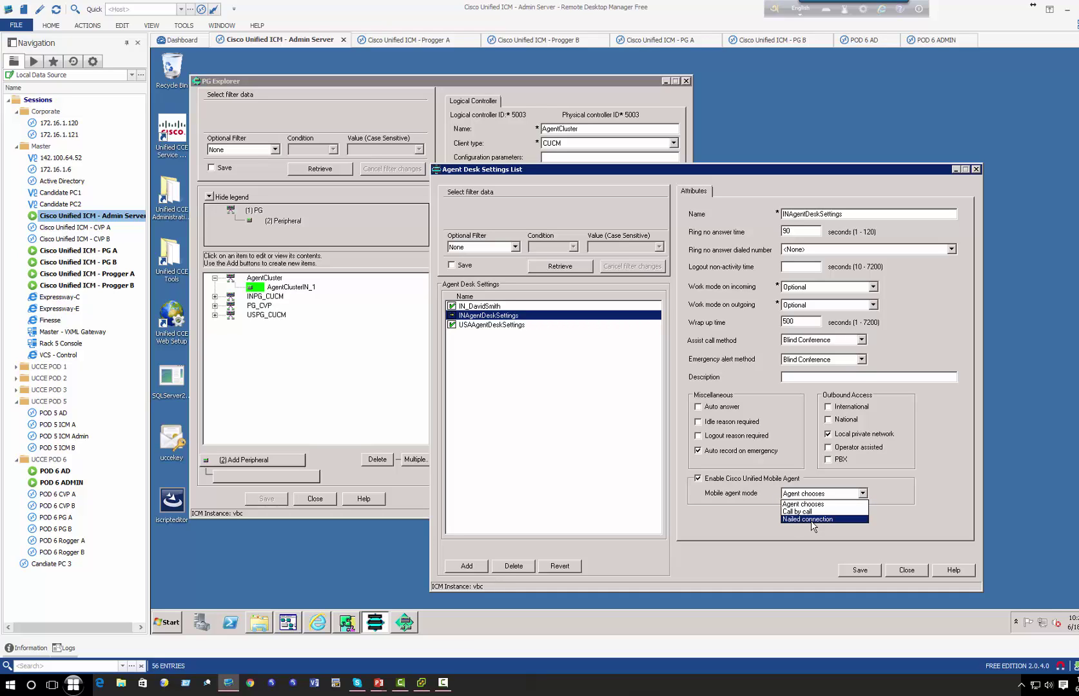
pyautogui.click(696, 493)
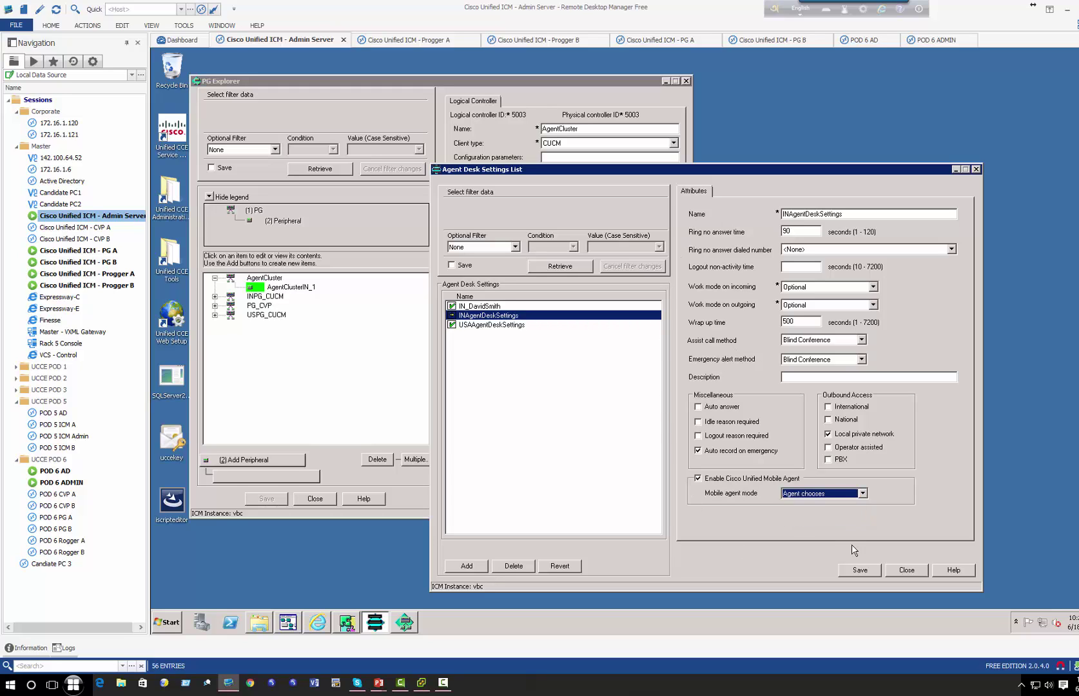
pyautogui.click(847, 570)
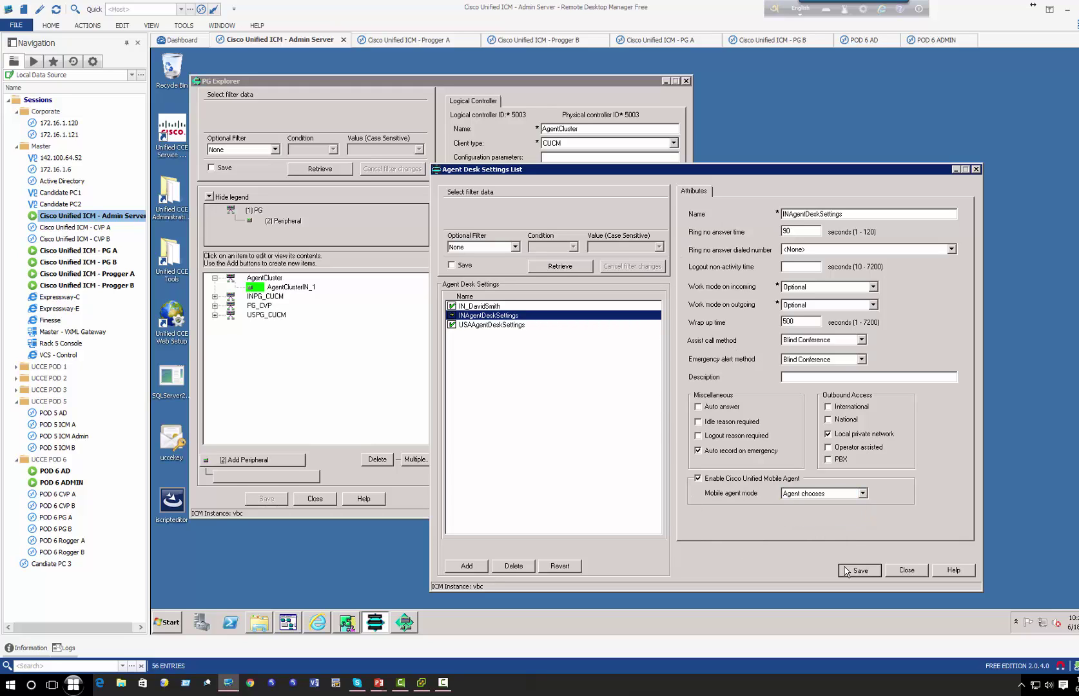
# - Close PG Explorer and retrieve the AgentClusterIN_1 agents in Agent Explorer
pyautogui.click(480, 307)
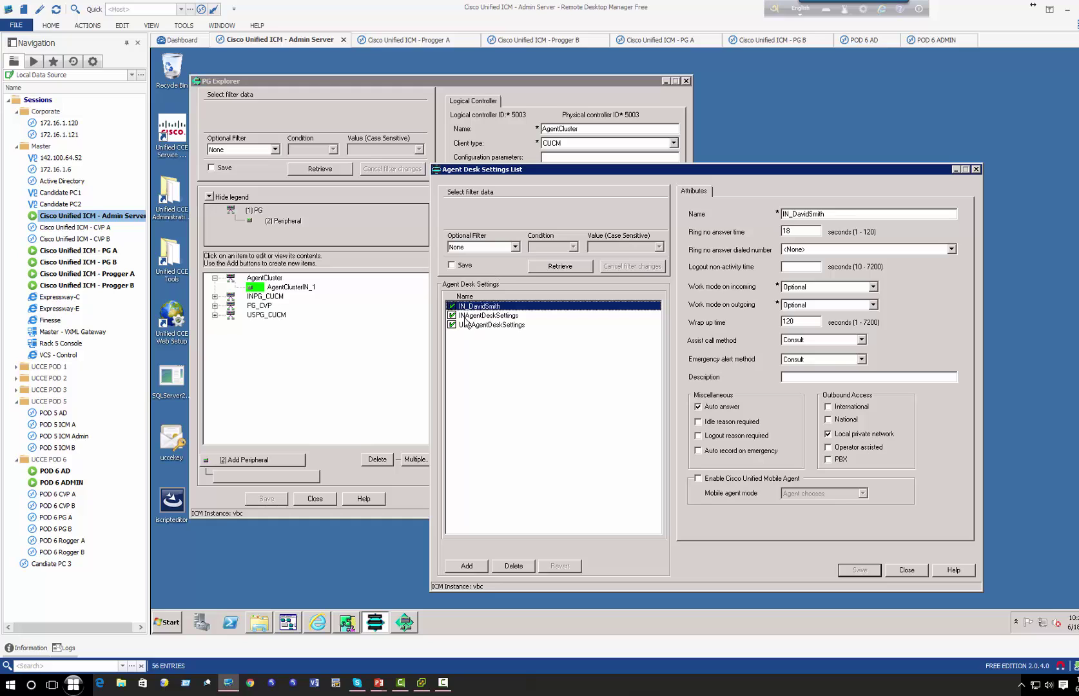
pyautogui.click(367, 316)
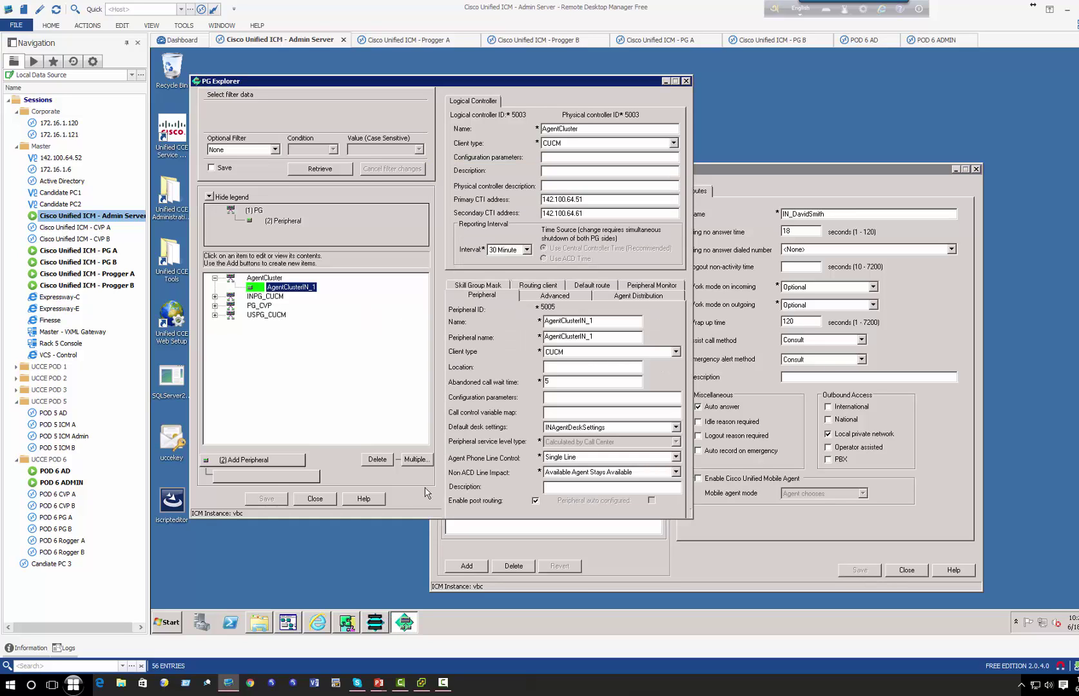
pyautogui.click(326, 500)
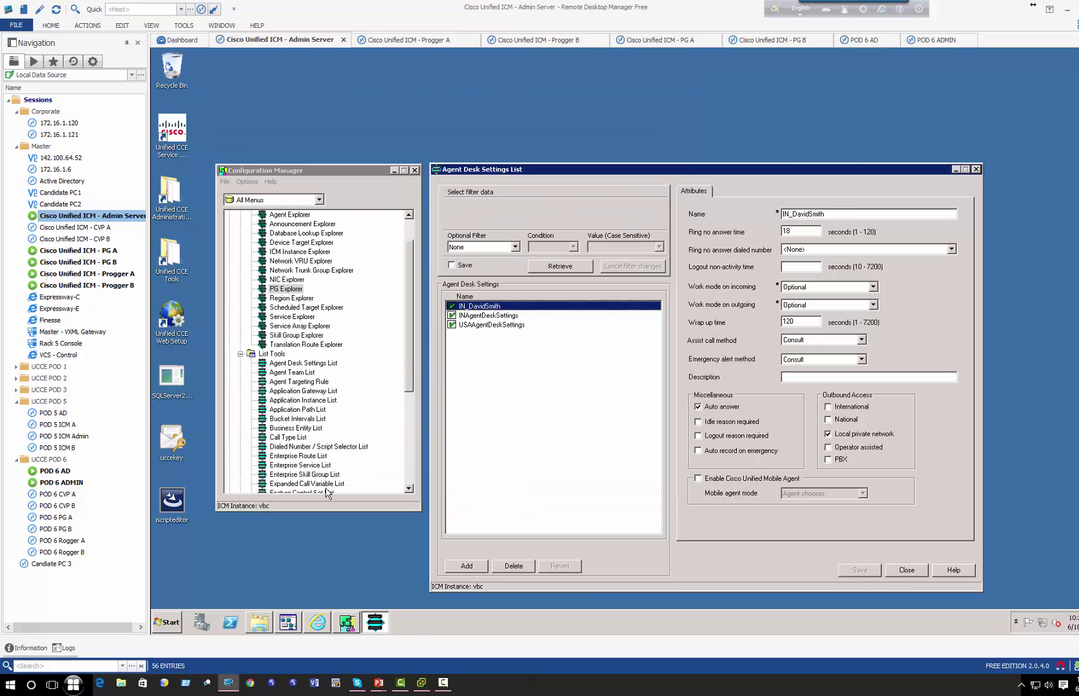
pyautogui.click(276, 216)
pyautogui.doubleClick(276, 217)
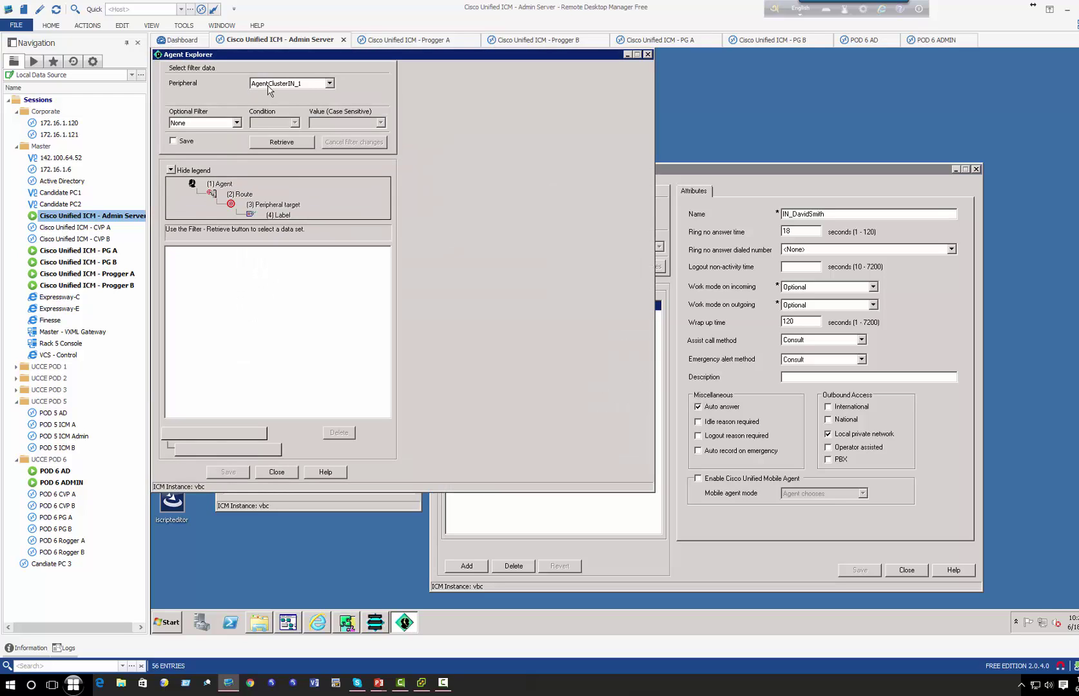
pyautogui.click(287, 143)
pyautogui.click(275, 252)
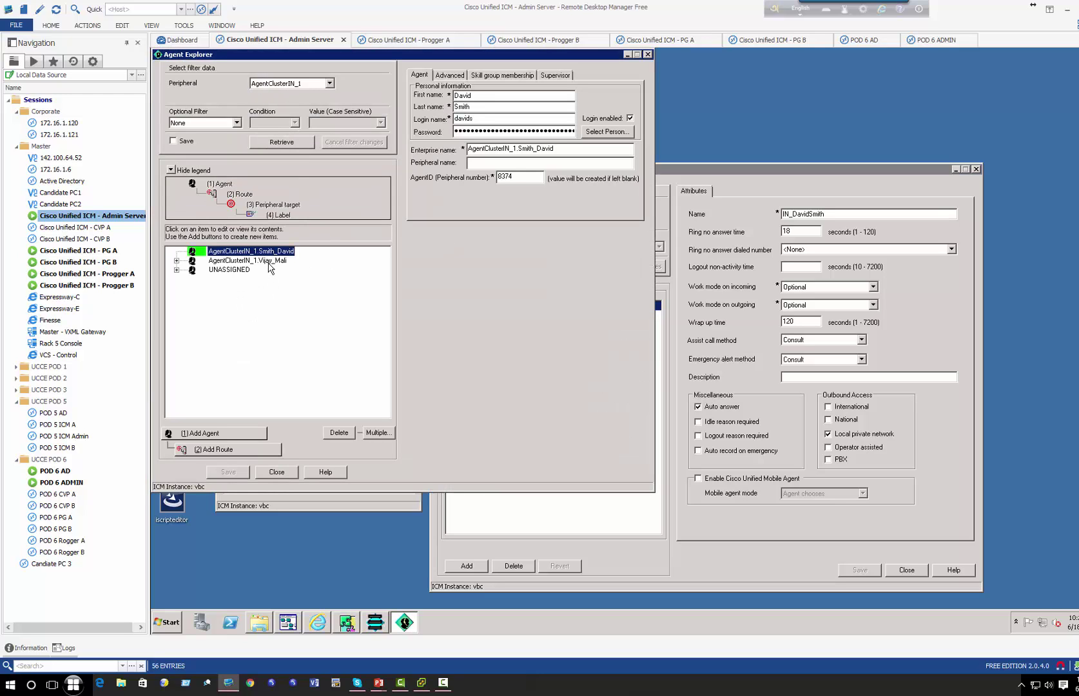
pyautogui.click(268, 263)
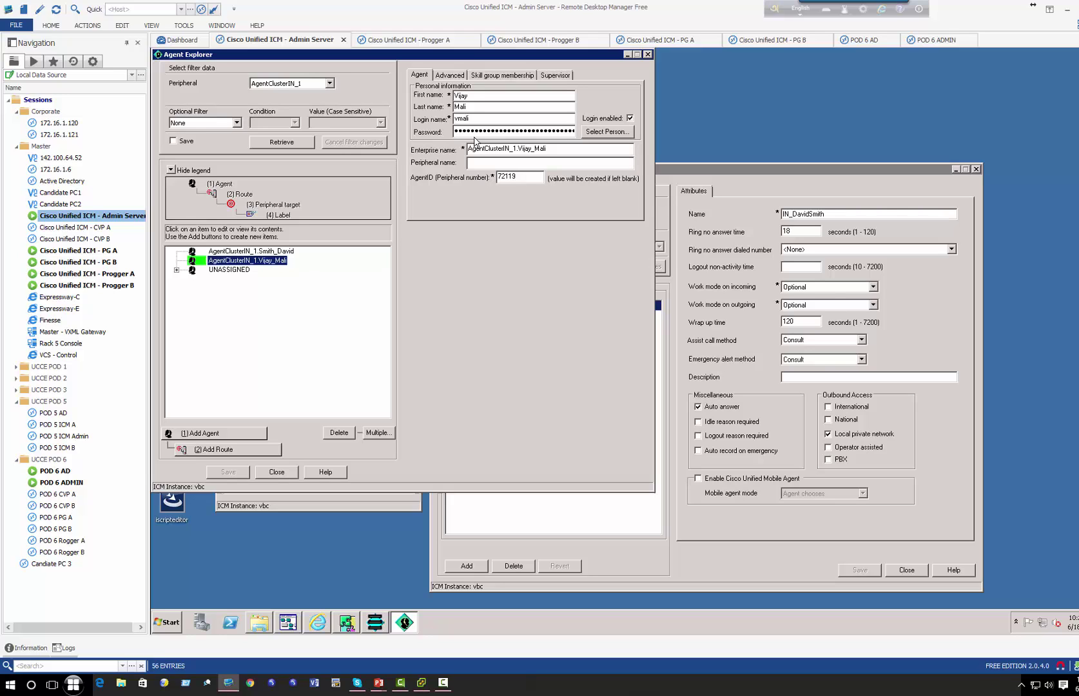
# - Recheck the INAgentDeskSettings record, then reselect the first agent
pyautogui.click(772, 452)
pyautogui.click(477, 315)
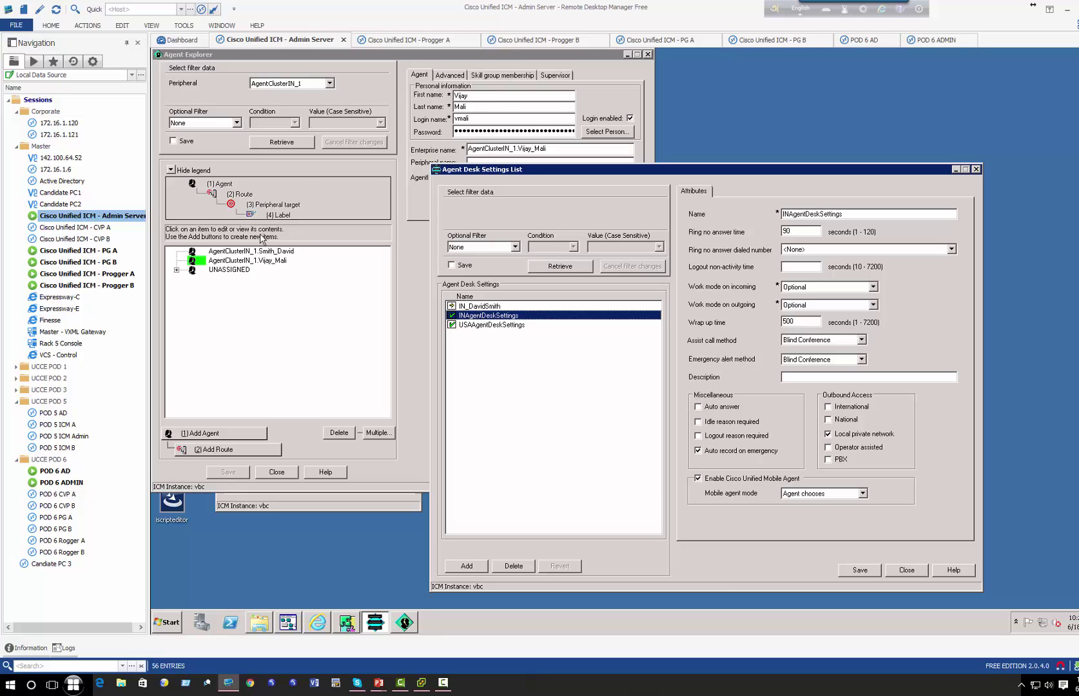
pyautogui.click(249, 252)
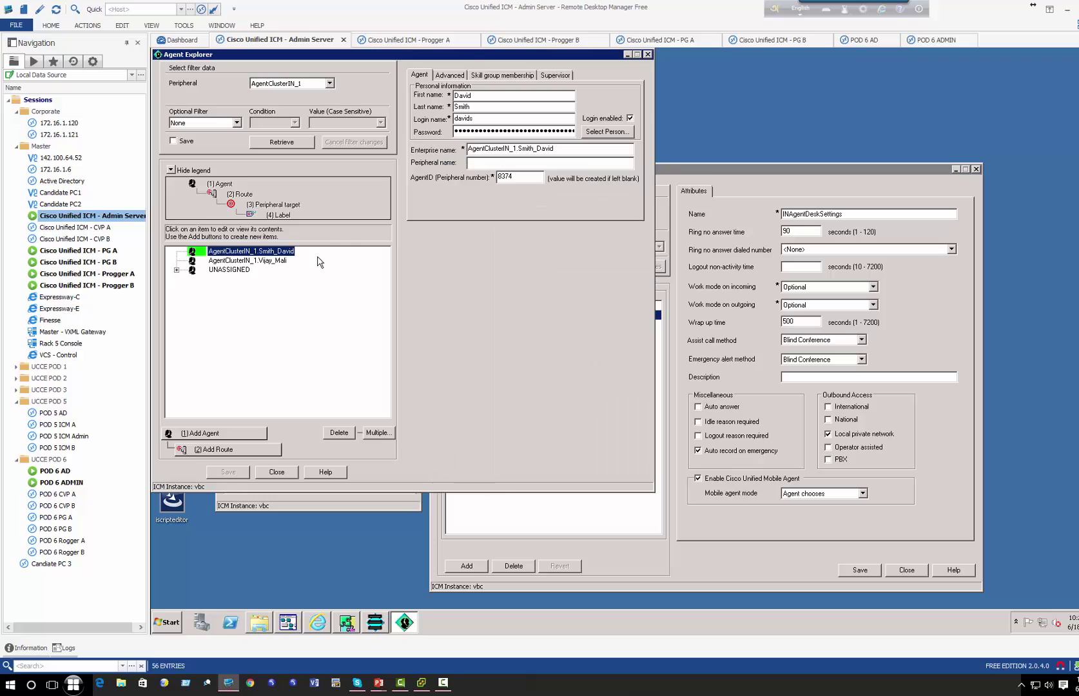
# - On the first agent's Advanced tab, choose the agent's custom desk setting, save, and close
pyautogui.click(450, 74)
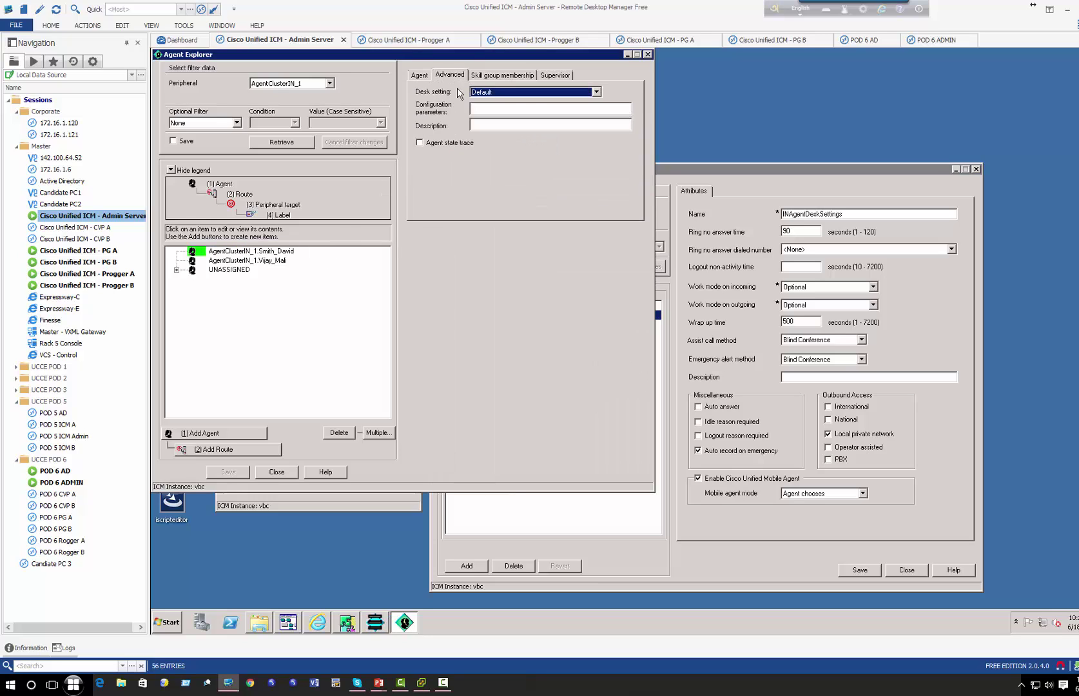
pyautogui.click(534, 96)
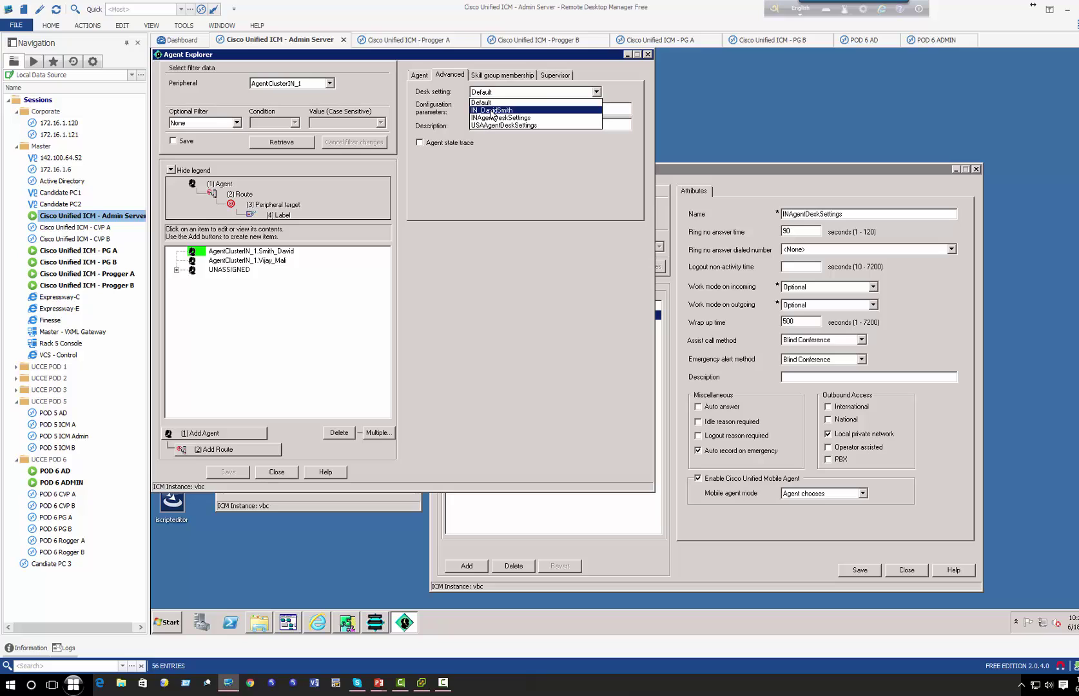
pyautogui.click(493, 110)
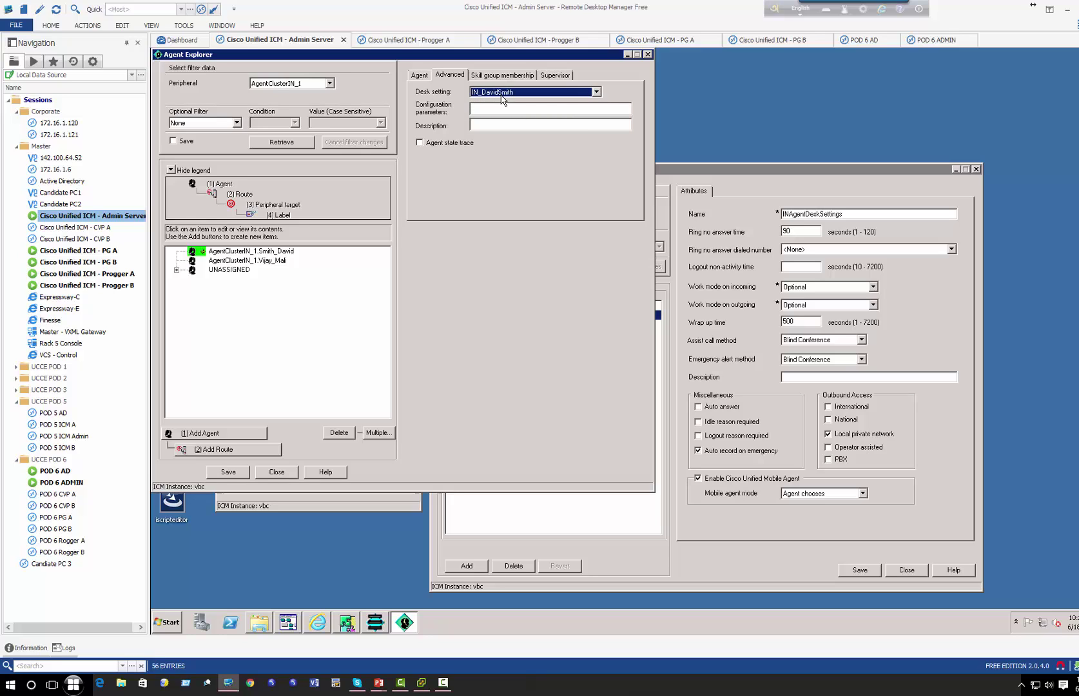
pyautogui.click(480, 94)
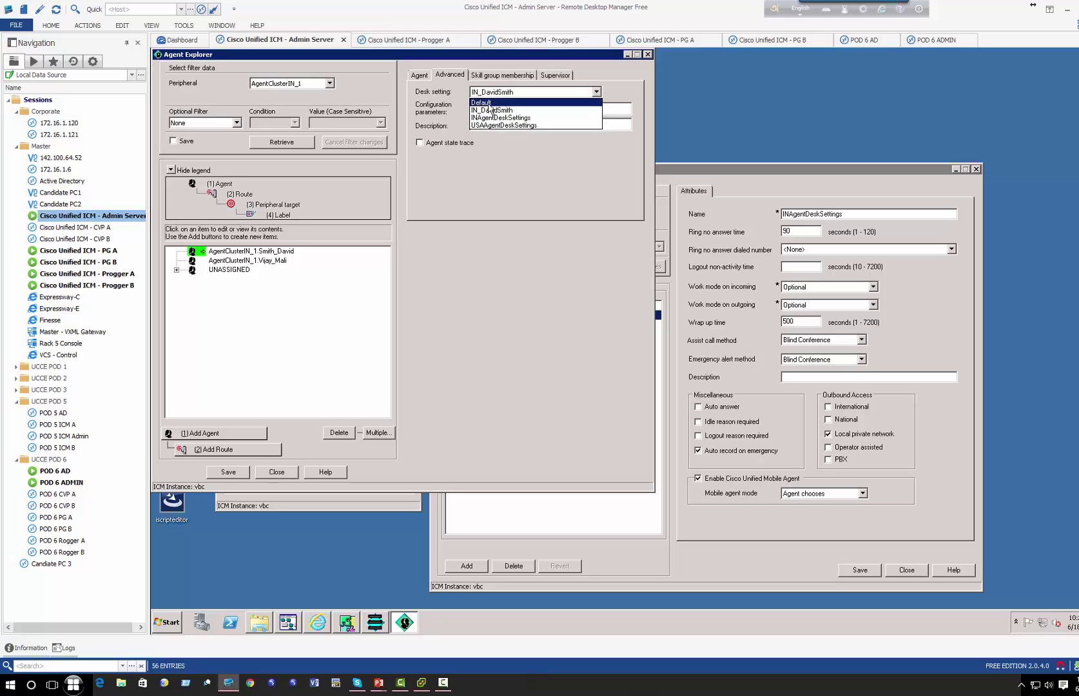
pyautogui.click(490, 110)
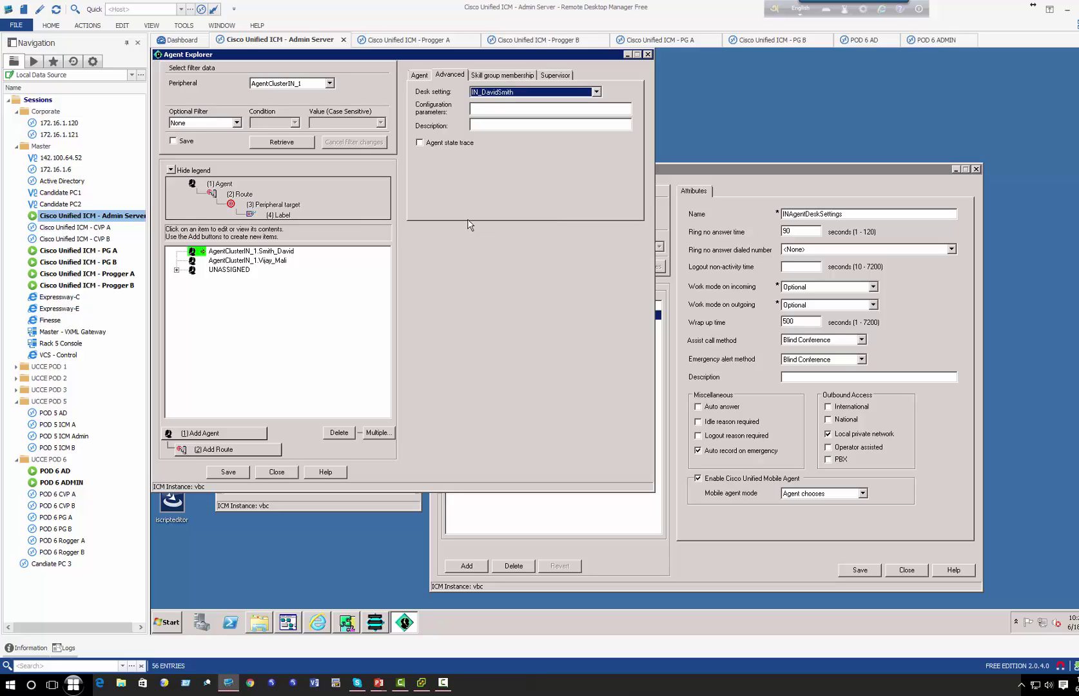
pyautogui.click(223, 473)
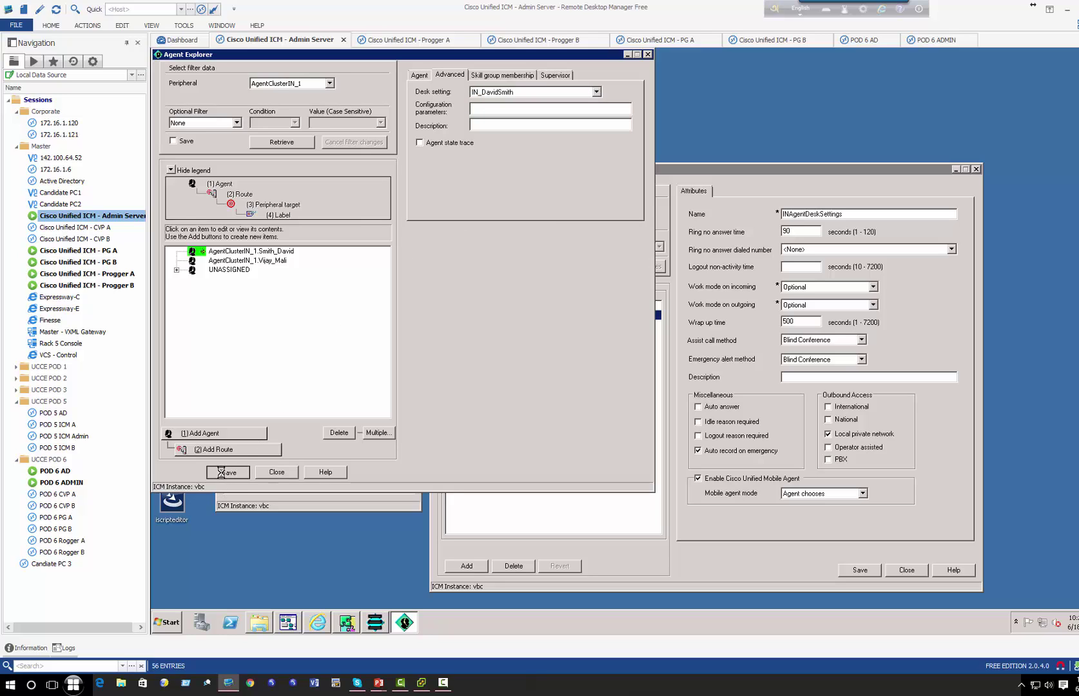
pyautogui.click(277, 472)
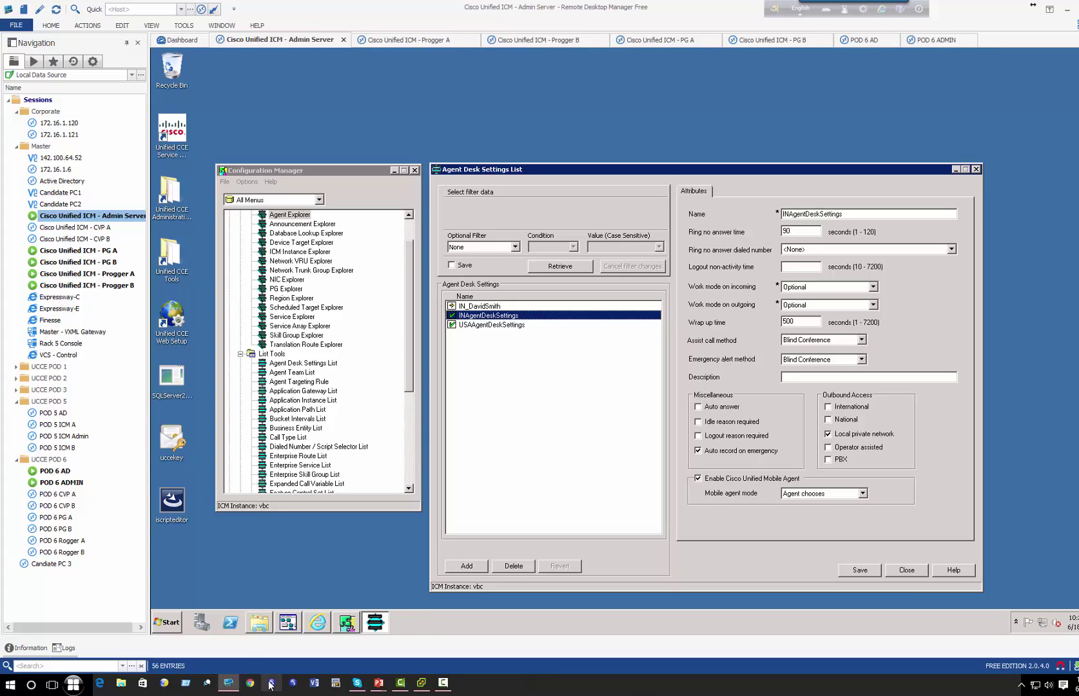
# - Launch MultiLab and cancel both Unregistered Version prompts so both softphones run in demo mode
pyautogui.click(293, 682)
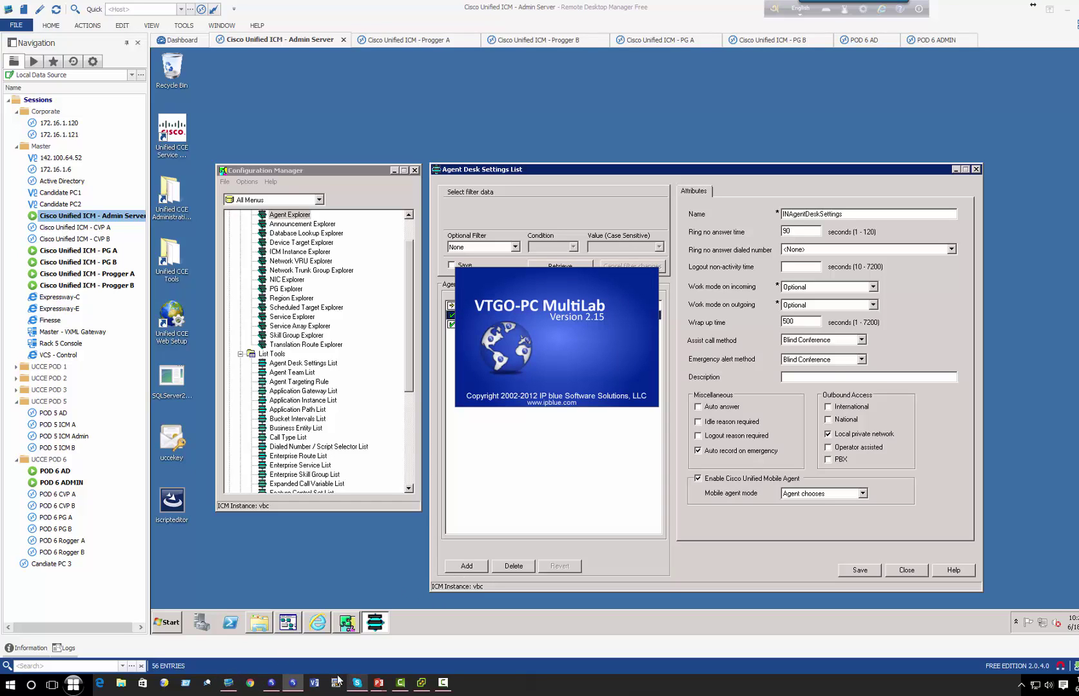
pyautogui.click(73, 684)
pyautogui.click(234, 342)
pyautogui.click(237, 408)
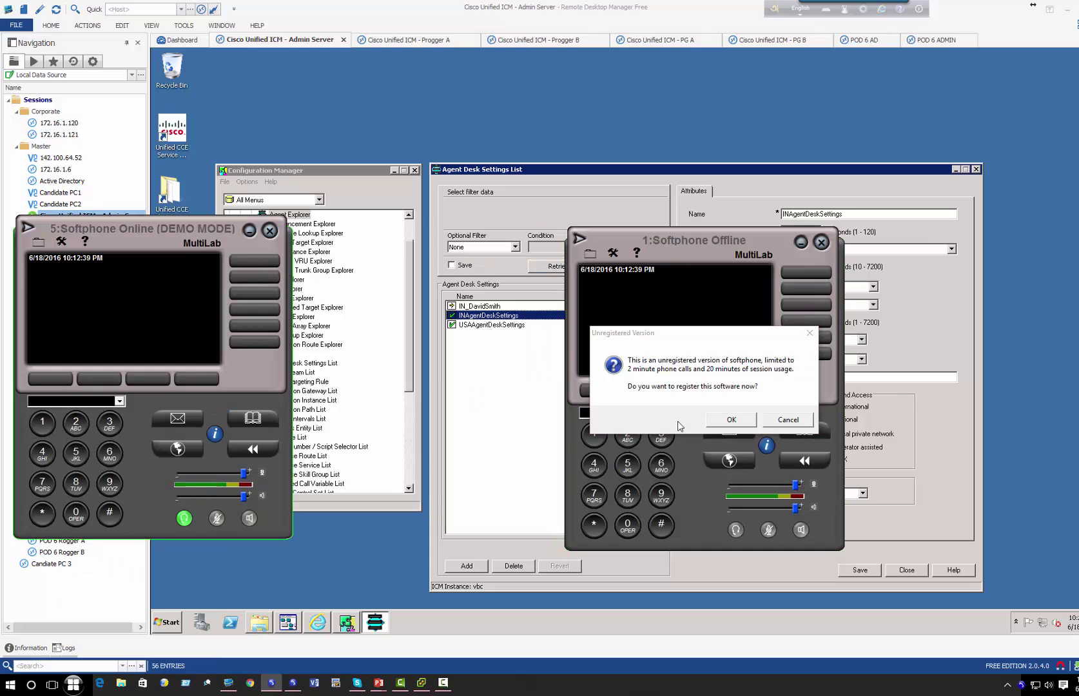
pyautogui.click(788, 420)
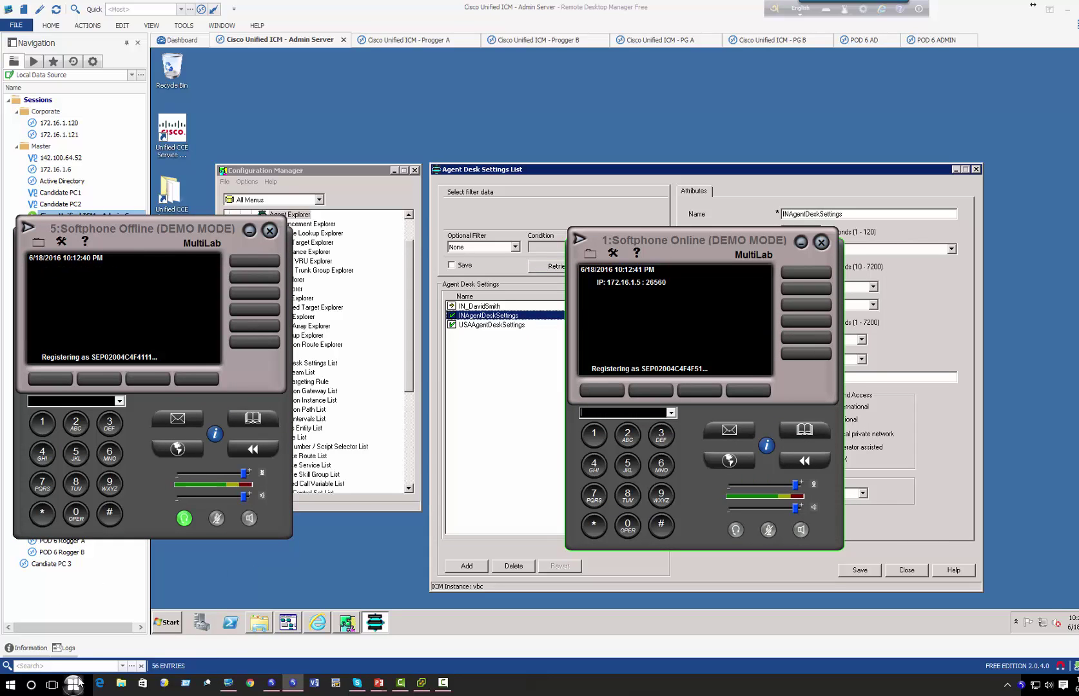
# - Close the Internet Explorer help page and start a new Internet Explorer window
pyautogui.click(317, 628)
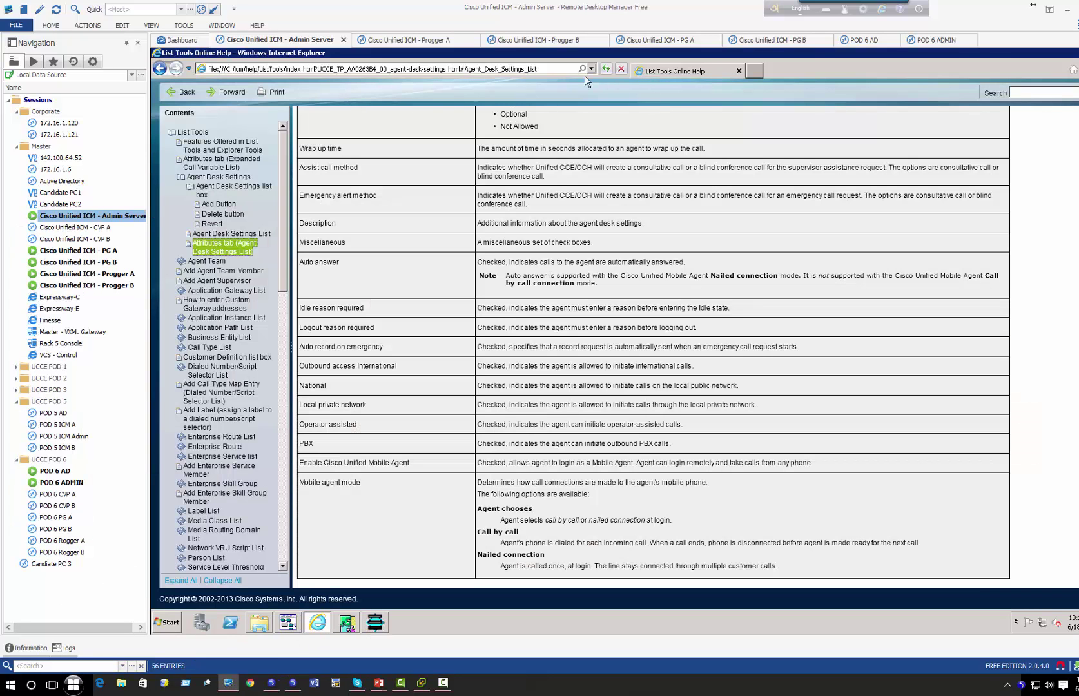
pyautogui.click(739, 71)
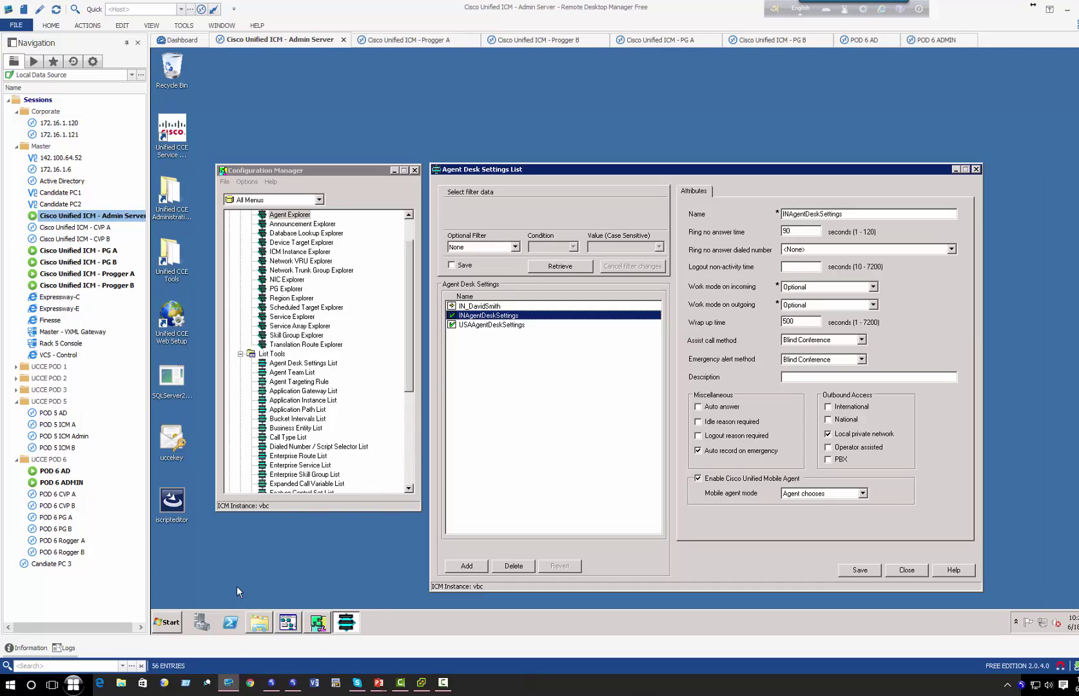
pyautogui.click(167, 622)
pyautogui.click(213, 381)
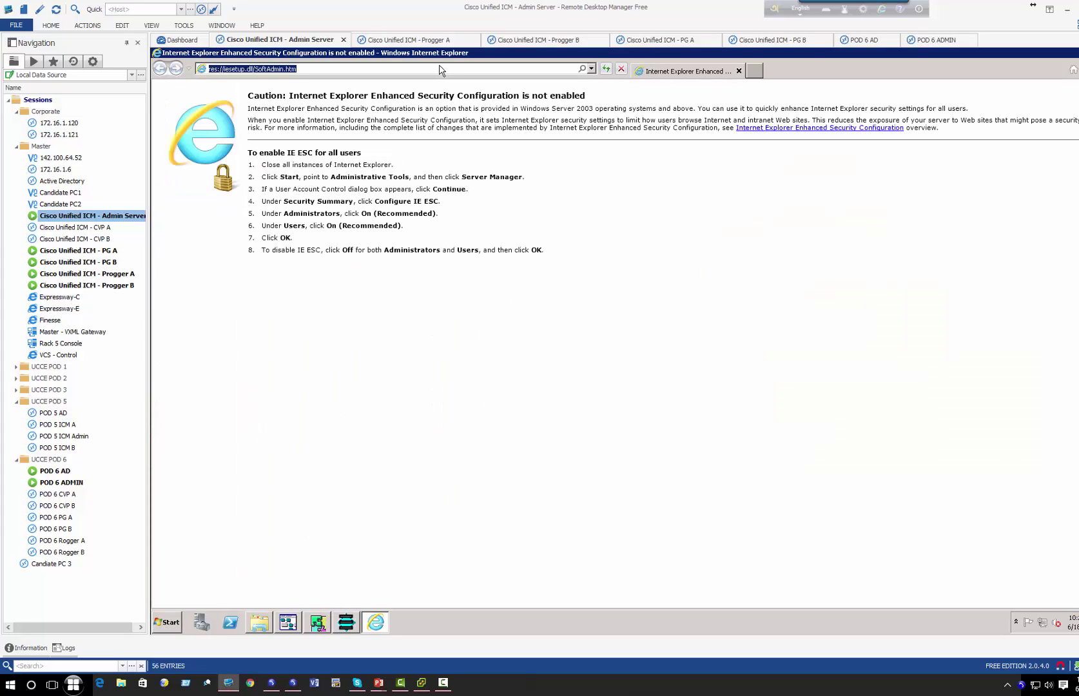
# - Browse to the fn. Finesse address and continue past the certificate warning
pyautogui.write('fn.corp.voicebootcamp.com/')
pyautogui.press('Return')
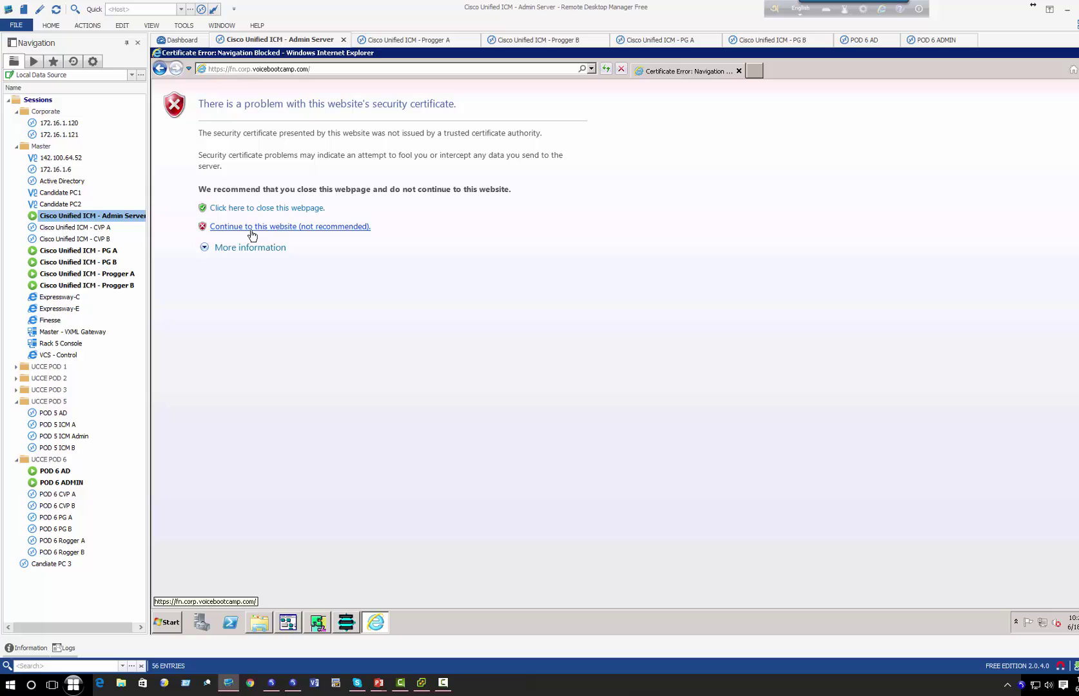
pyautogui.click(252, 227)
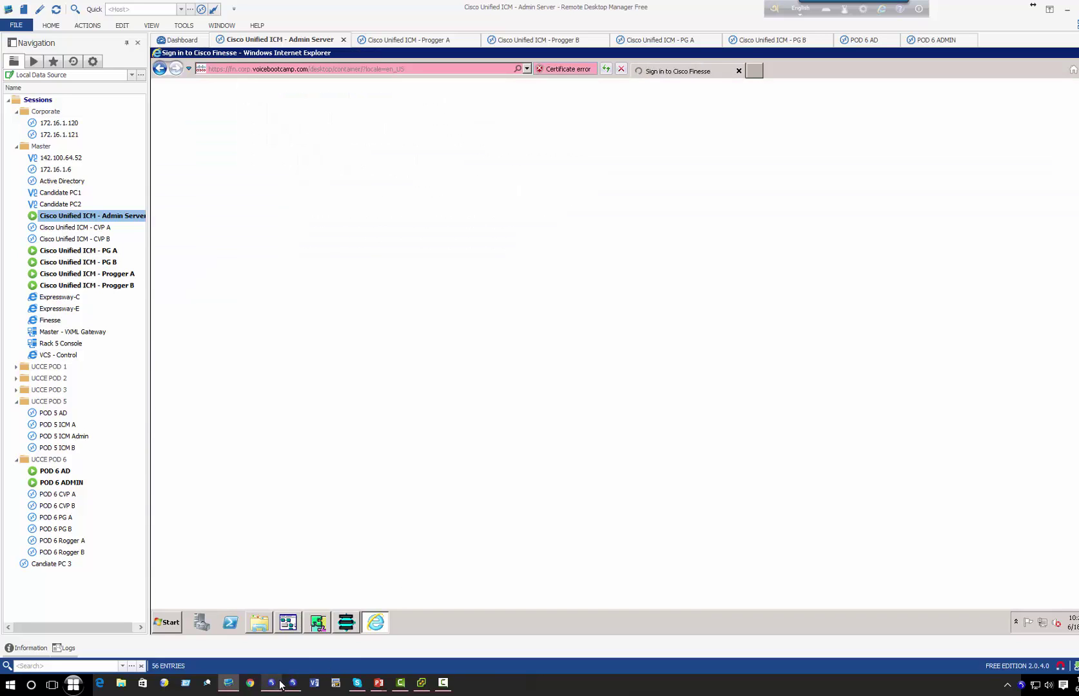
# - Arrange both softphones and apply the first softphone's settings to re-register it
pyautogui.click(281, 685)
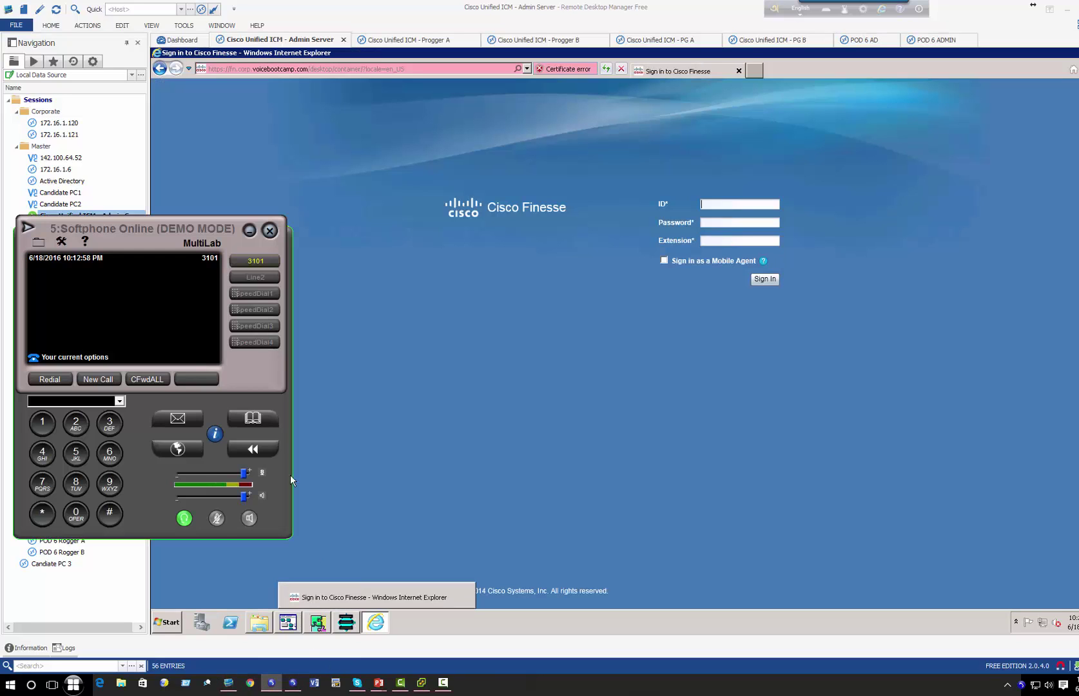
pyautogui.click(293, 684)
pyautogui.moveTo(119, 232); pyautogui.dragTo(381, 271)
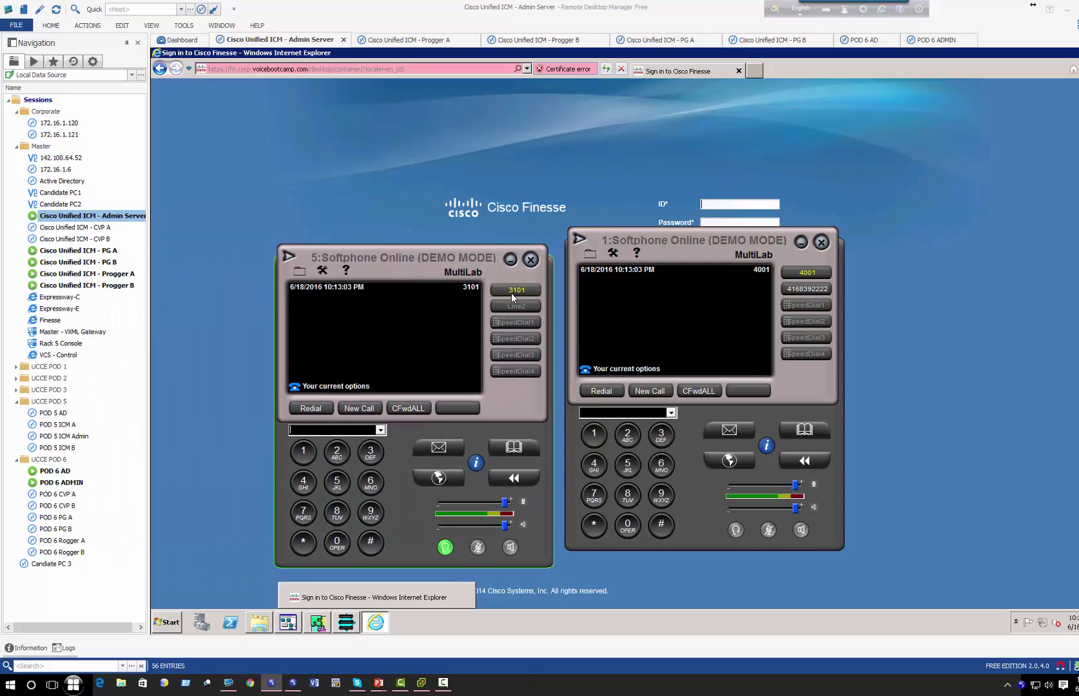
pyautogui.click(321, 270)
pyautogui.click(328, 290)
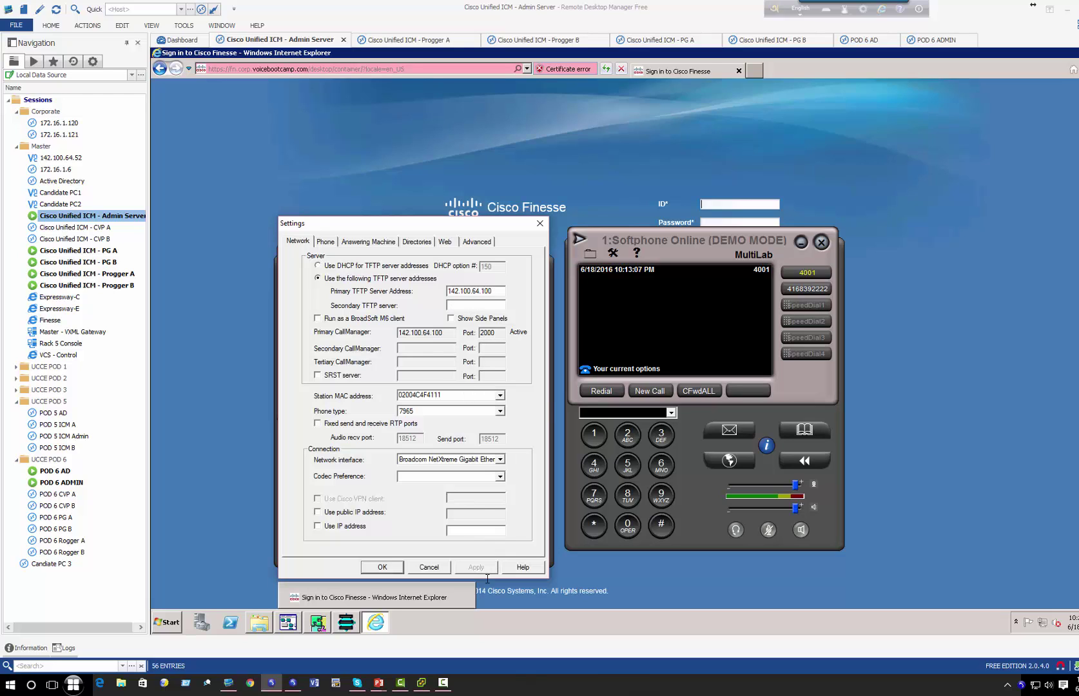
pyautogui.click(382, 567)
pyautogui.moveTo(695, 254); pyautogui.dragTo(772, 259)
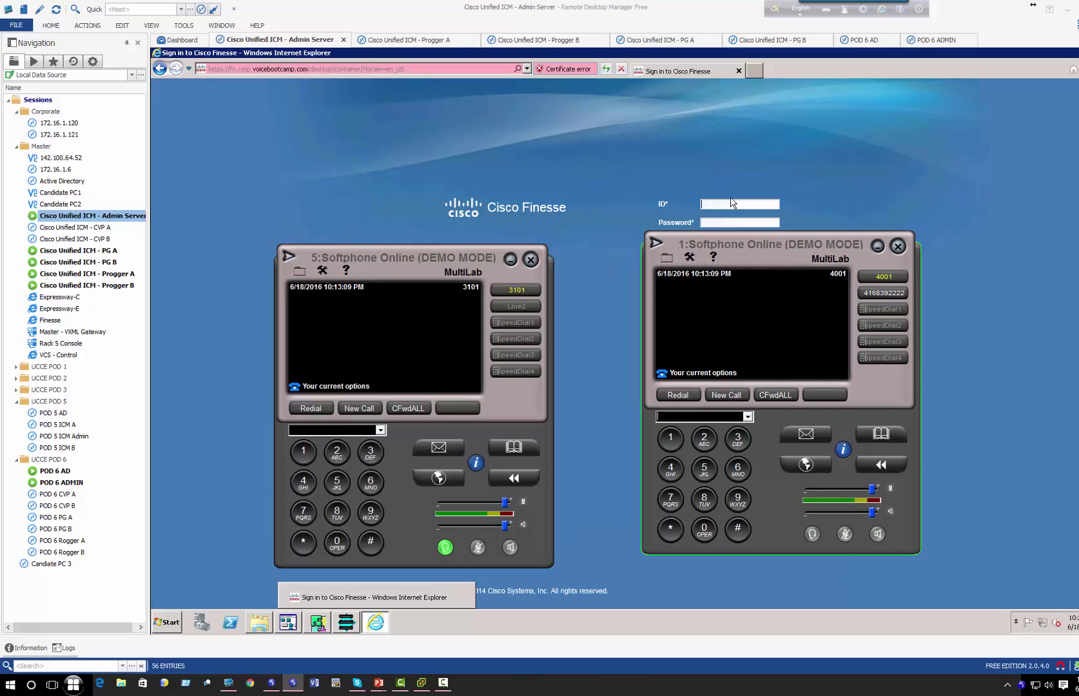
# - Enter the agent ID and extension 3101 and submit the sign-in, which fails
pyautogui.click(732, 203)
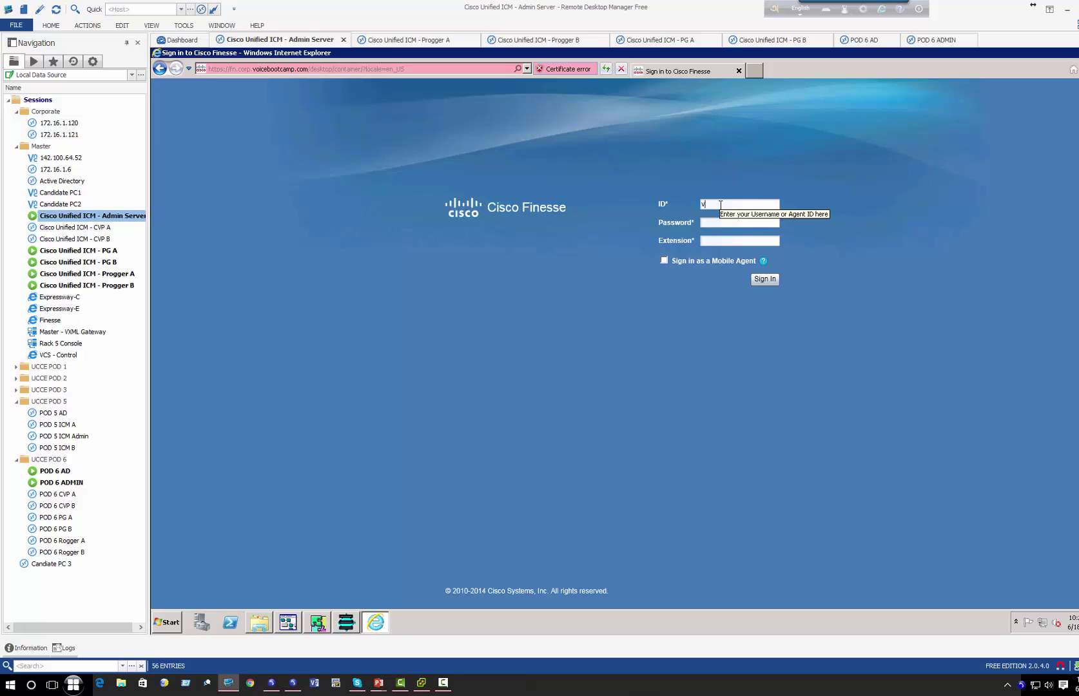
pyautogui.write('vma123456')
pyautogui.press('Tab')
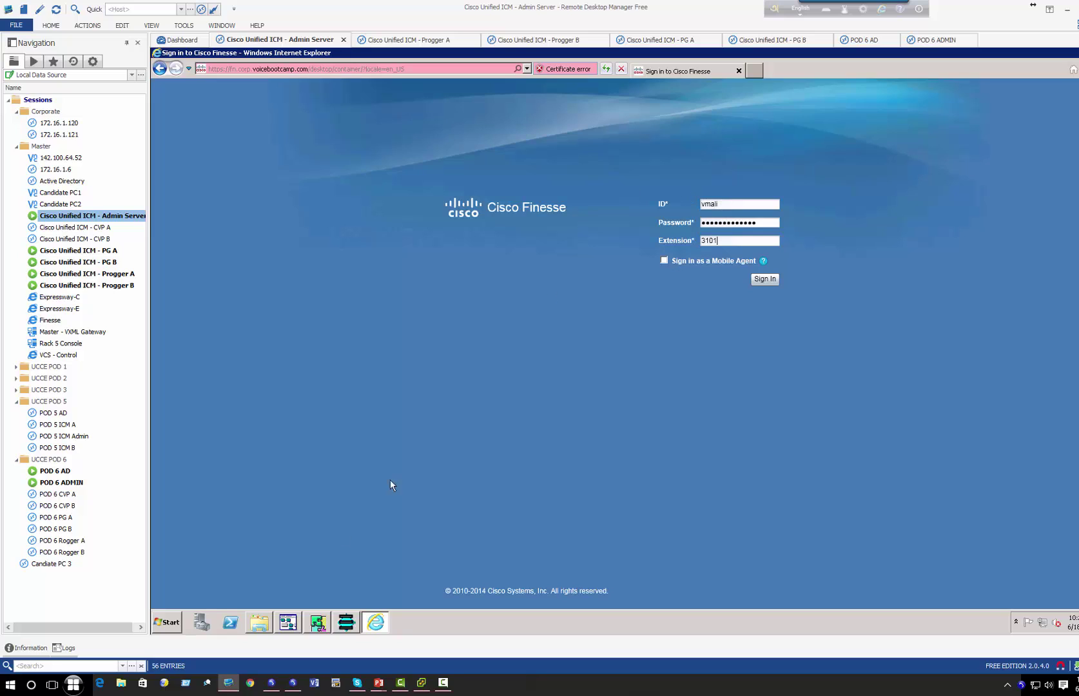
pyautogui.click(272, 682)
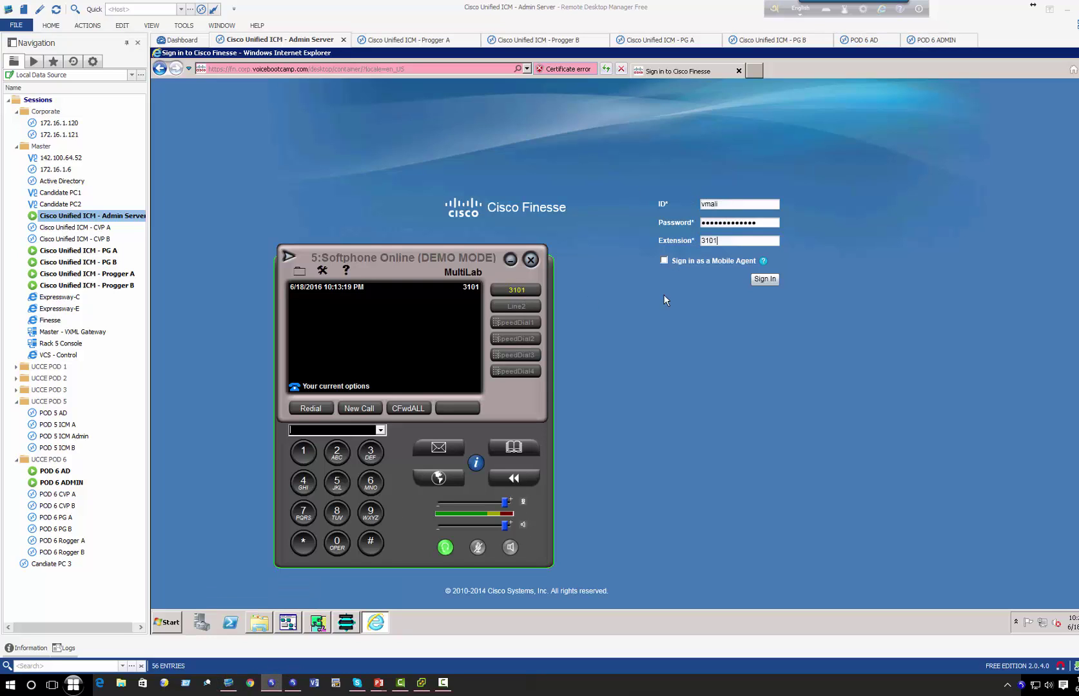
pyautogui.click(766, 279)
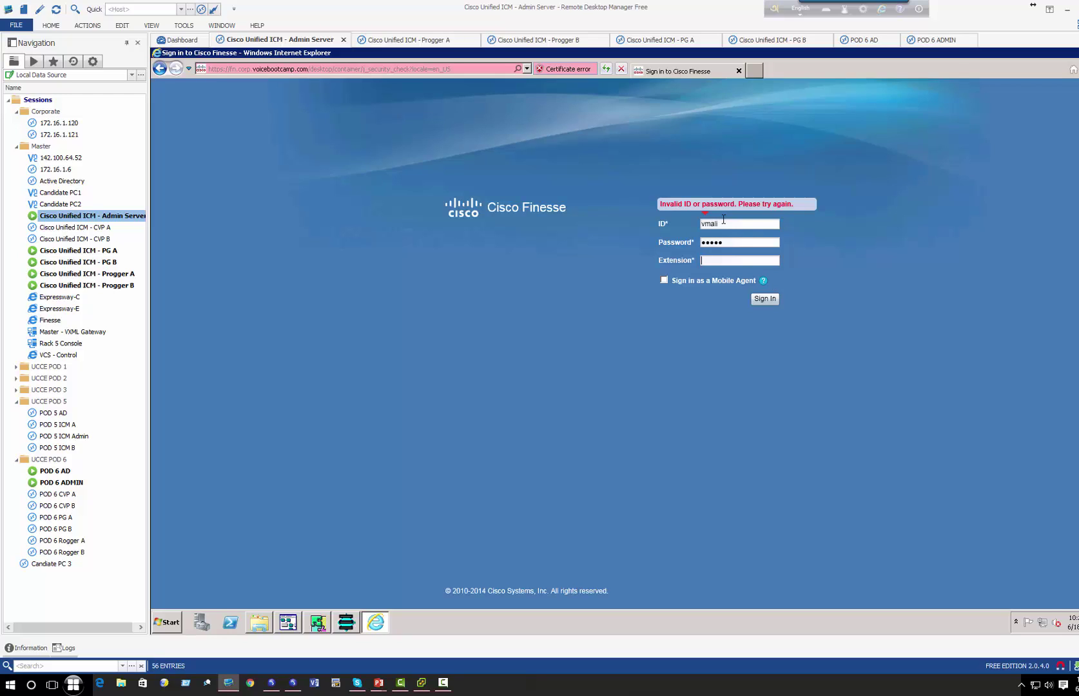
pyautogui.press('Return')
# - Launch Mozilla Firefox from the Start menu, loading Finesse with an SSL certificate notice
pyautogui.click(76, 683)
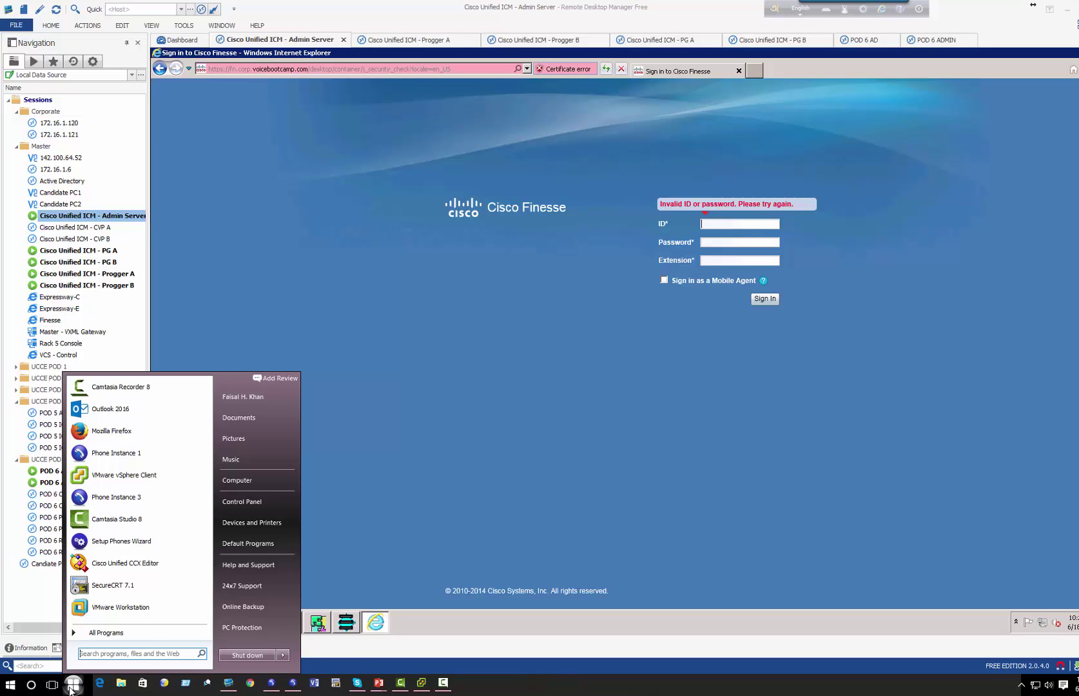
pyautogui.click(148, 632)
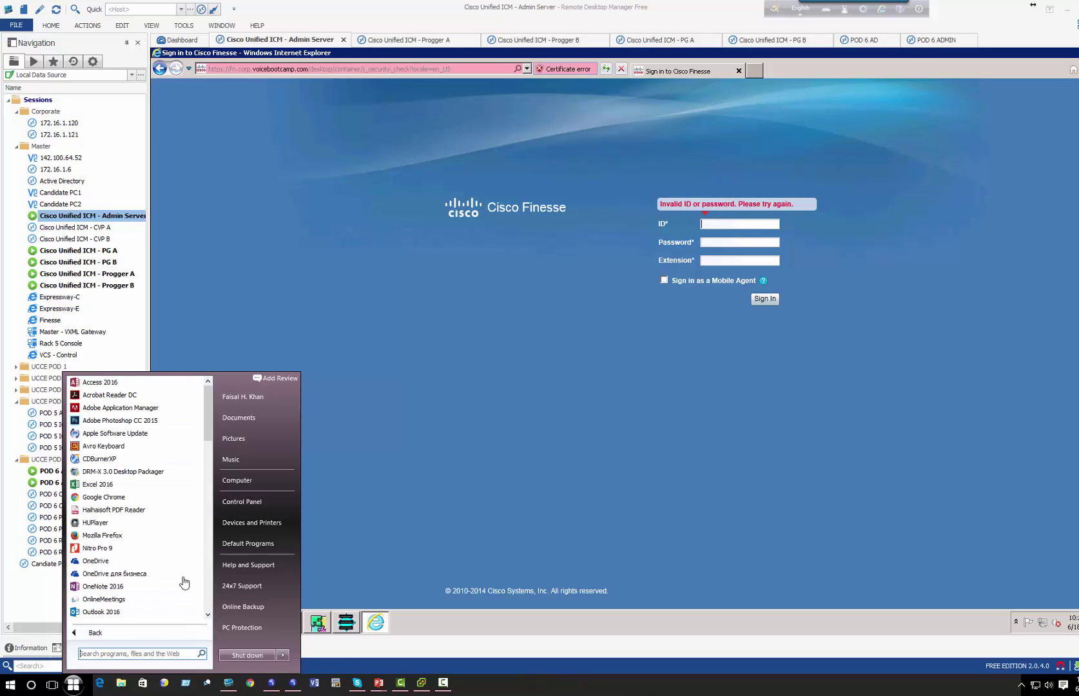
pyautogui.scroll(-7, 206, 451)
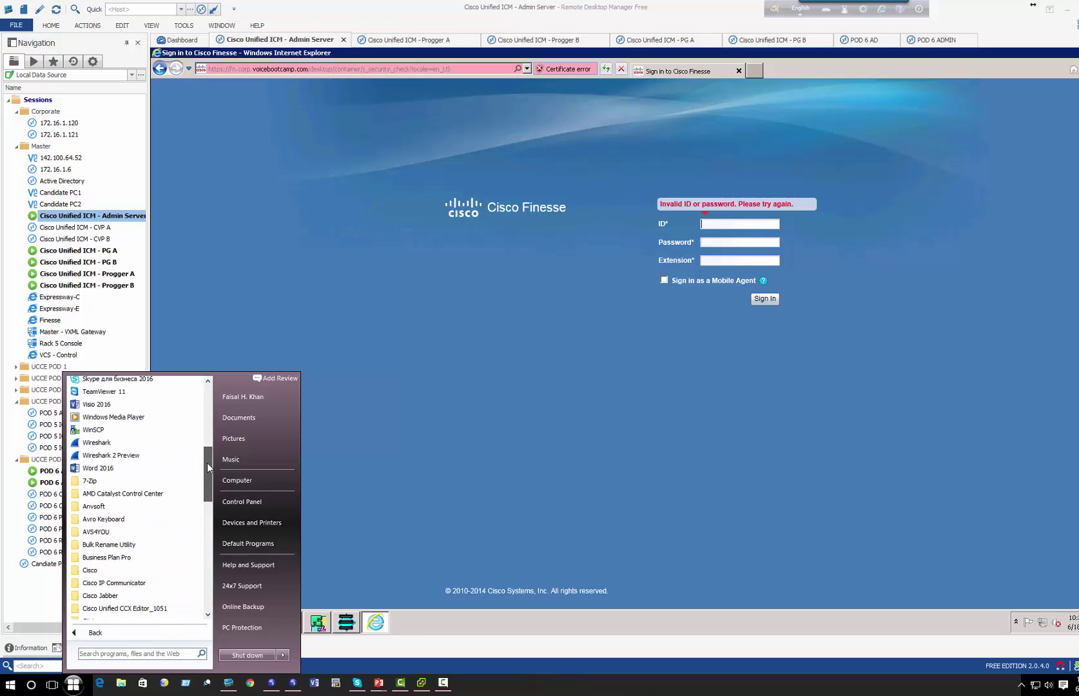
pyautogui.scroll(-5, 204, 531)
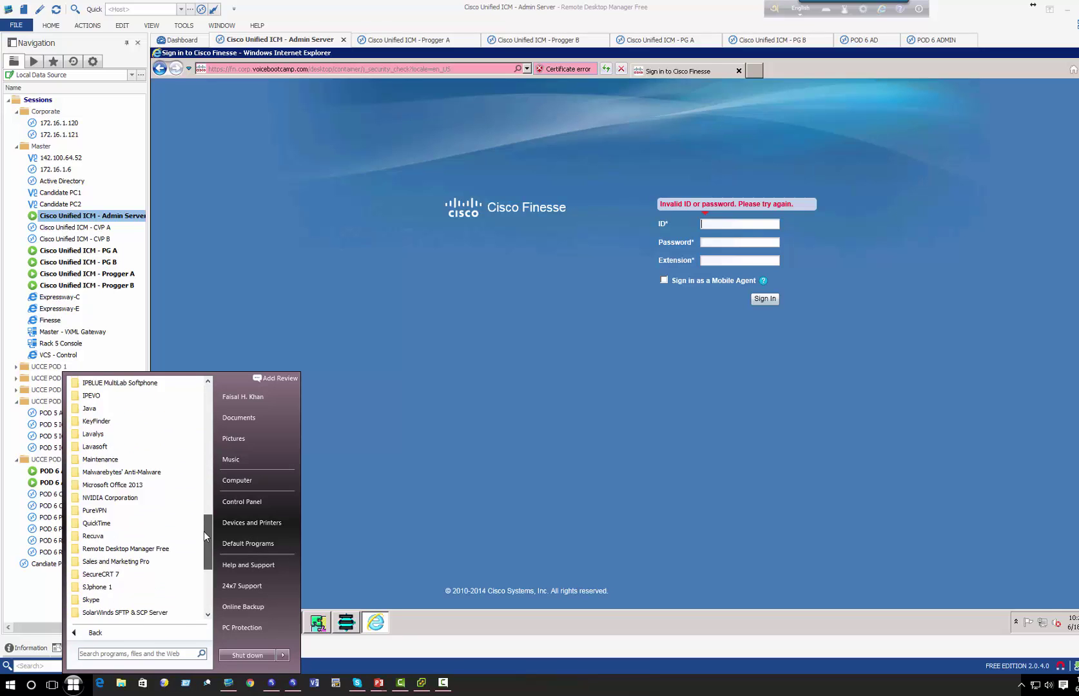
pyautogui.click(413, 480)
pyautogui.click(73, 683)
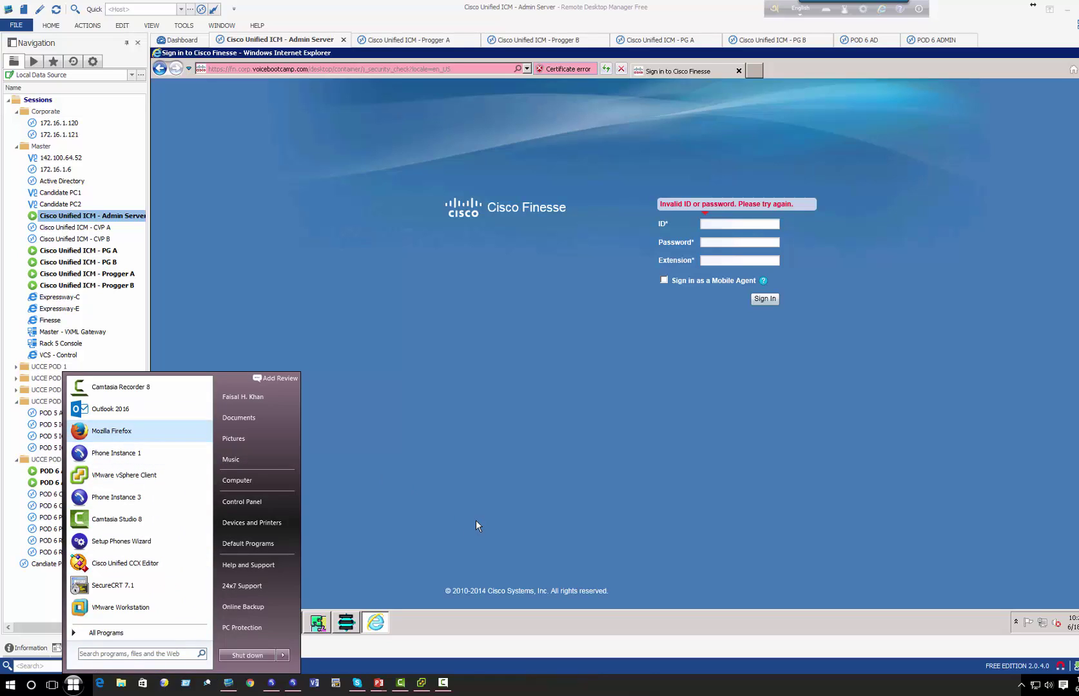
pyautogui.press('Return')
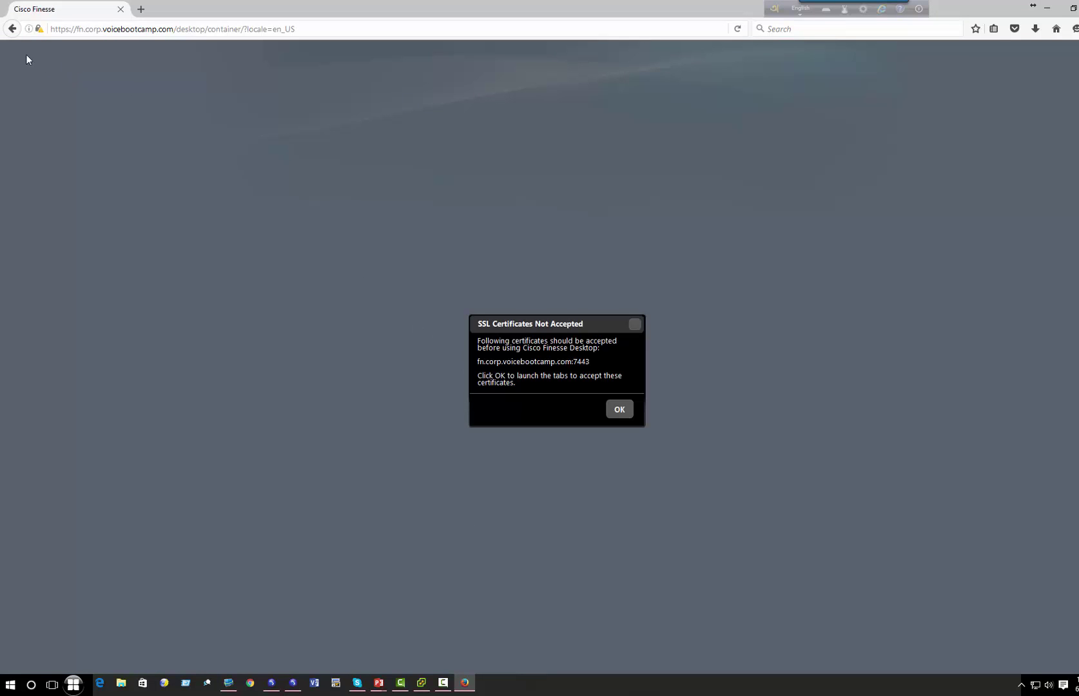
# - Acknowledge the SSL certificate notice and dismiss the certificate reminder
pyautogui.click(618, 410)
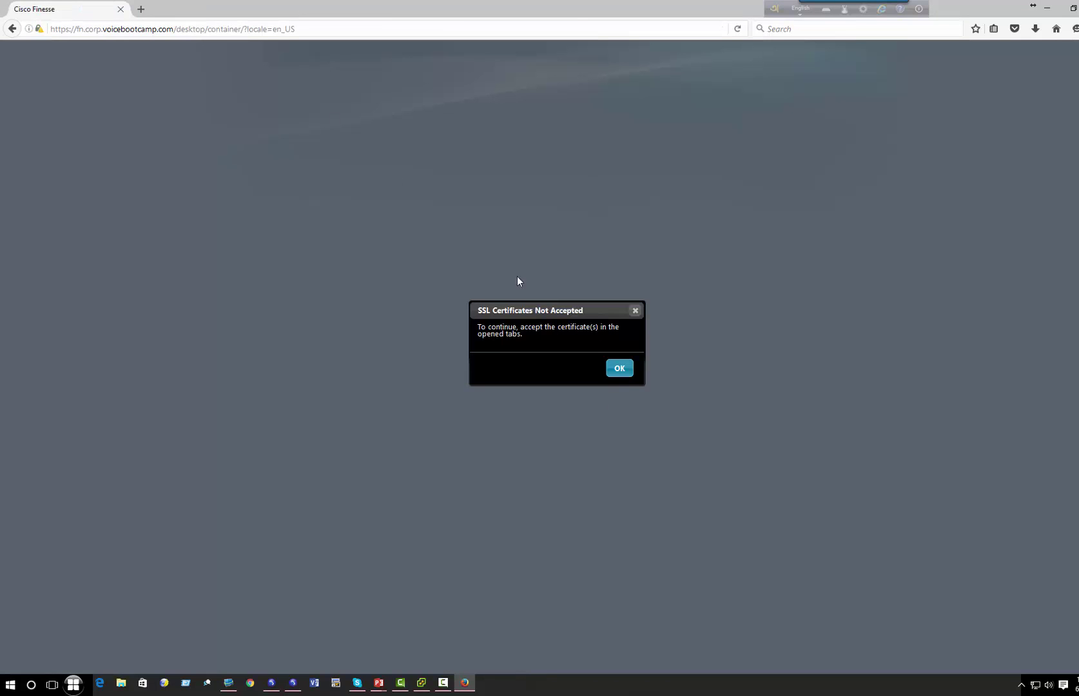
pyautogui.click(611, 370)
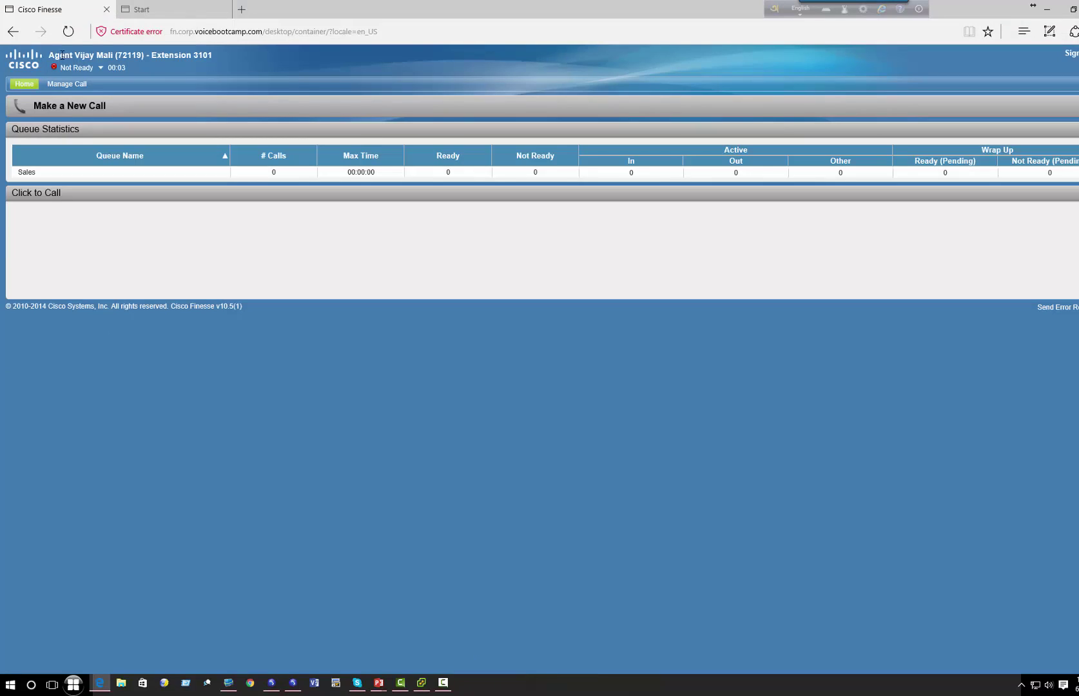
# - Set the default agent's Finesse state to Ready
pyautogui.moveTo(61, 55); pyautogui.dragTo(114, 55)
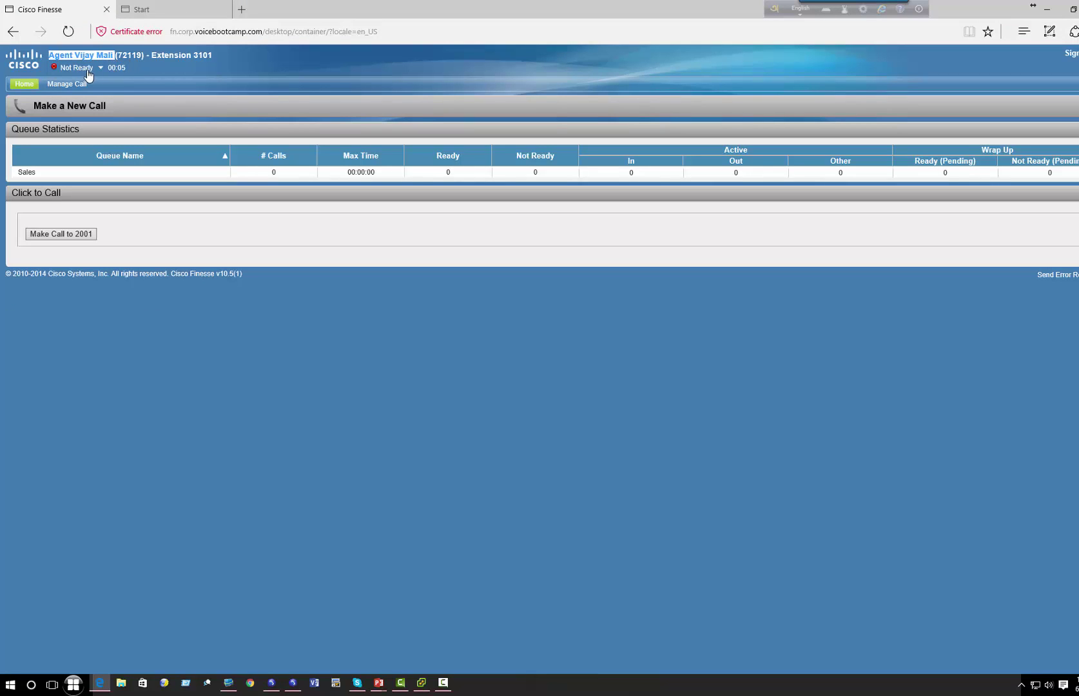
pyautogui.click(88, 69)
pyautogui.click(71, 80)
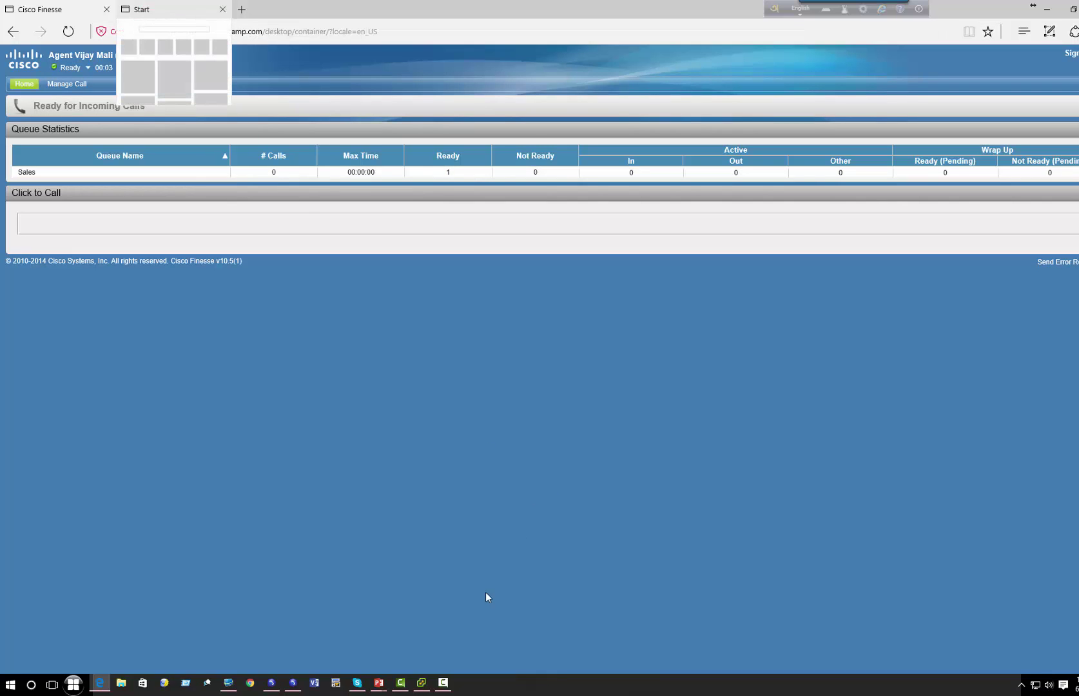
# - Dial the 2000 helpdesk line from the MultiLab softphone
pyautogui.click(293, 683)
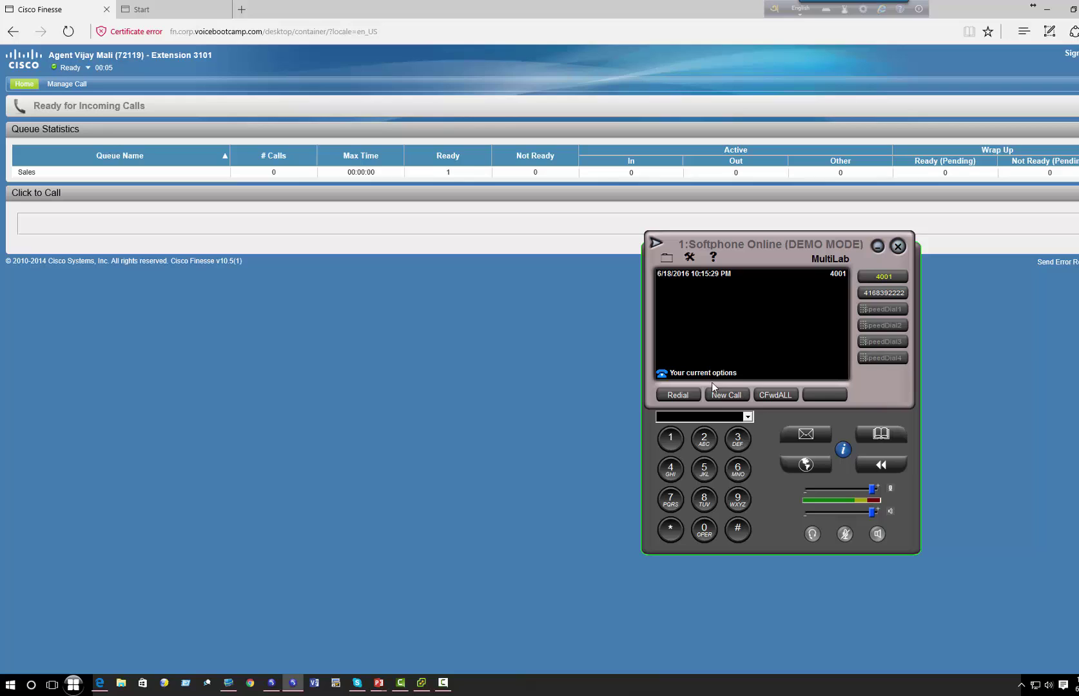
pyautogui.click(705, 436)
pyautogui.click(698, 538)
pyautogui.click(702, 535)
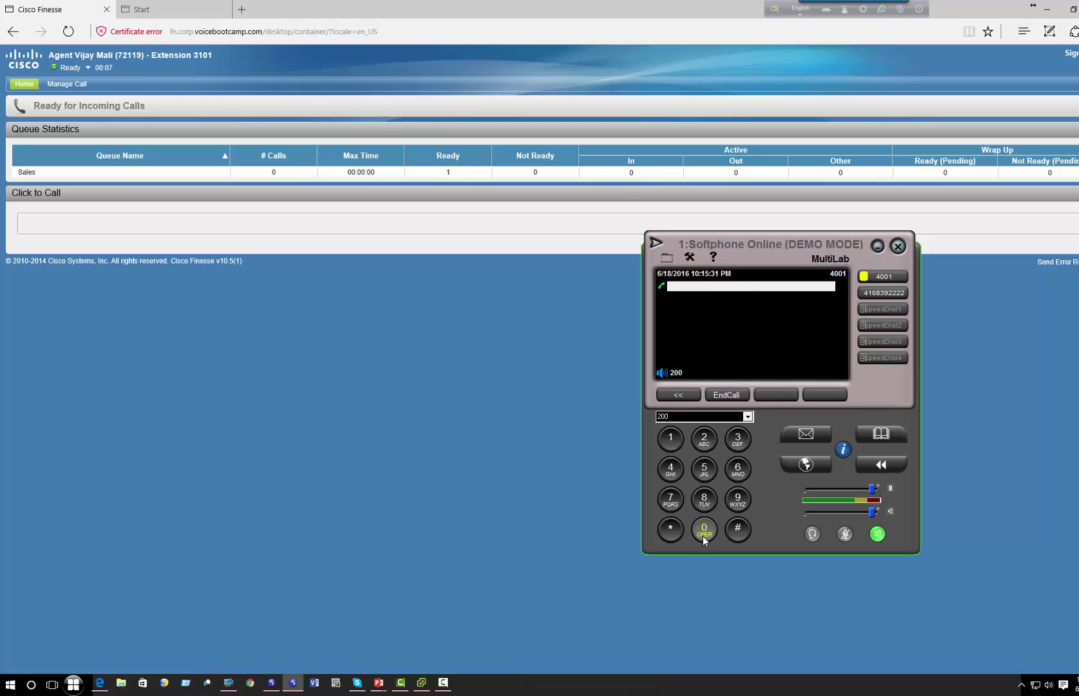
pyautogui.click(701, 535)
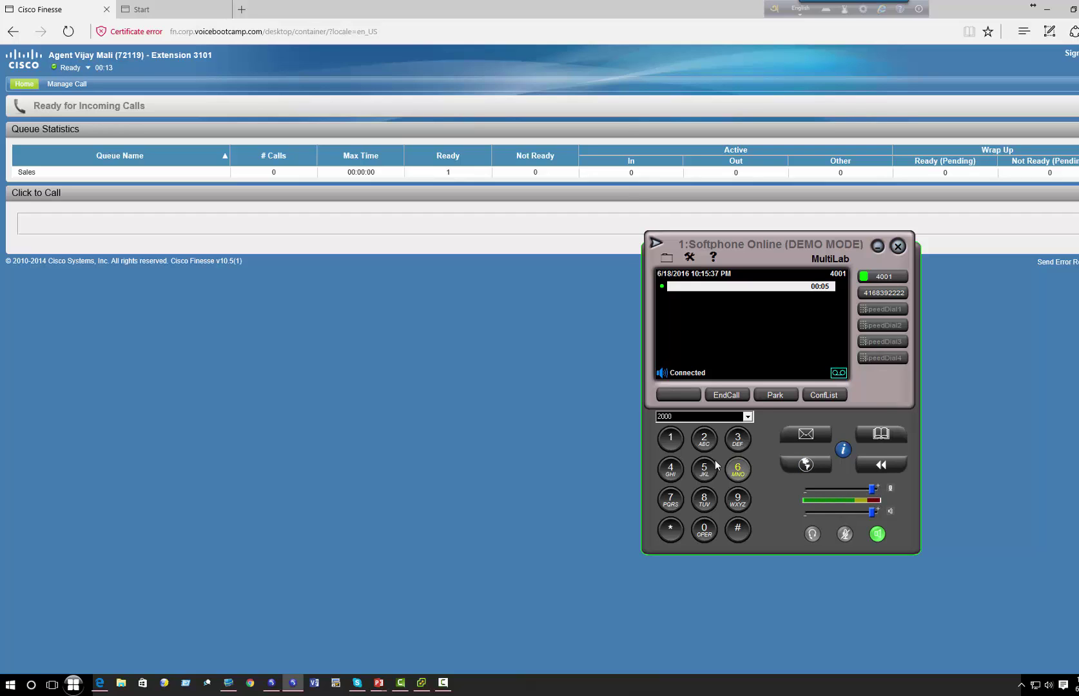
# - Enter prompt digits 12356 and answer the incoming call manually in Finesse
pyautogui.click(673, 445)
pyautogui.click(707, 444)
pyautogui.click(738, 440)
pyautogui.click(704, 469)
pyautogui.click(737, 470)
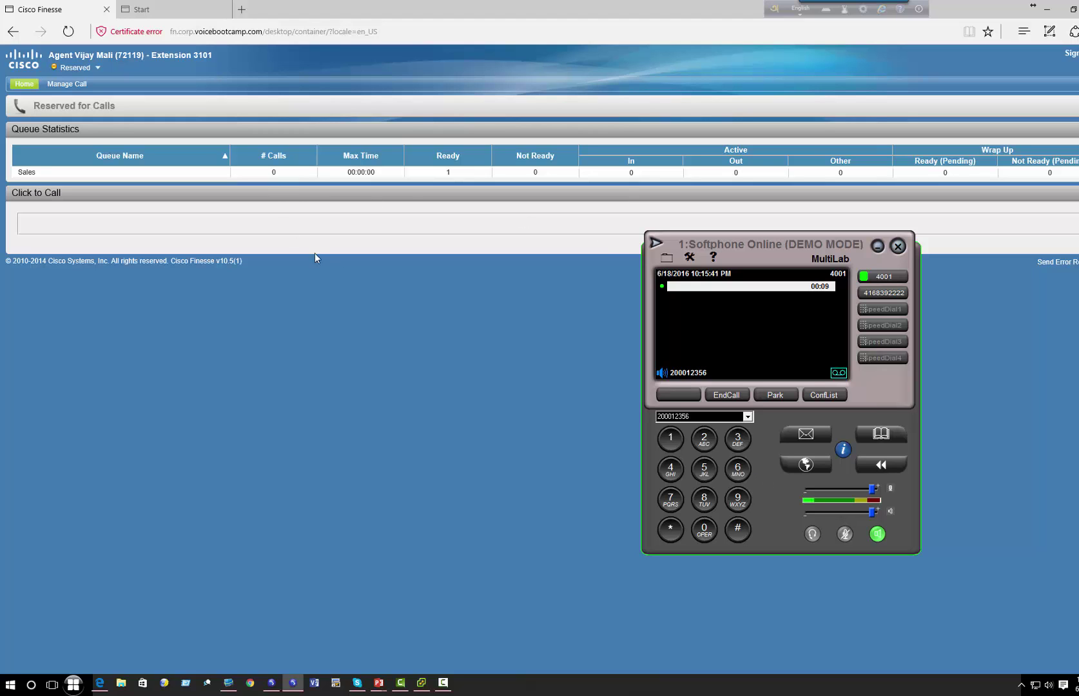
pyautogui.moveTo(769, 268); pyautogui.dragTo(468, 292)
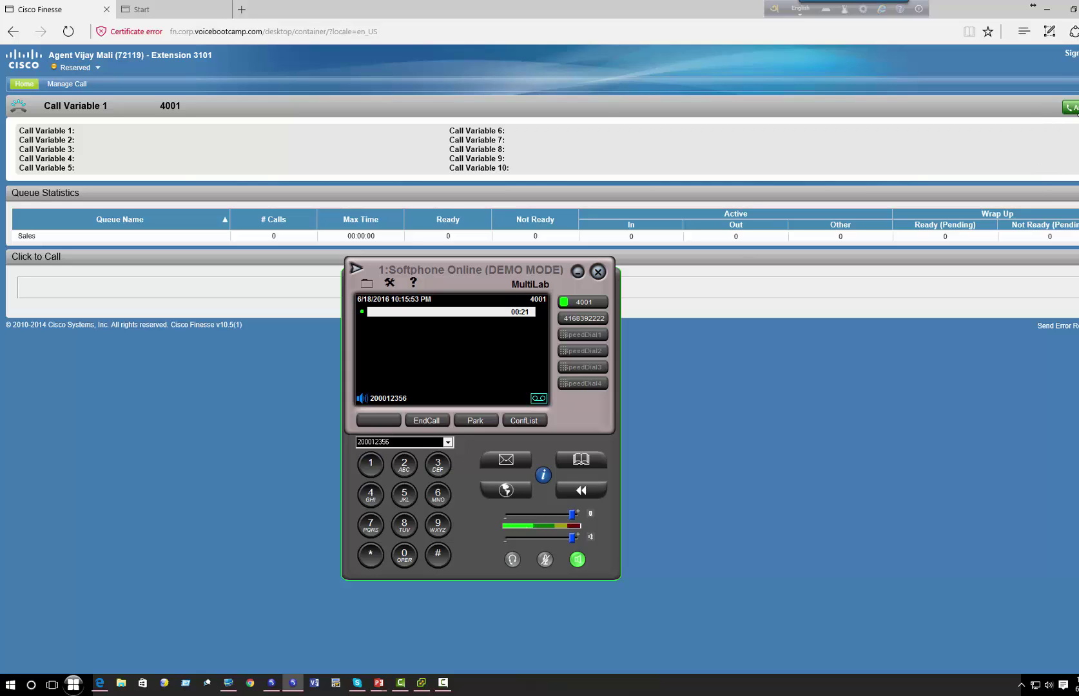
pyautogui.click(1072, 108)
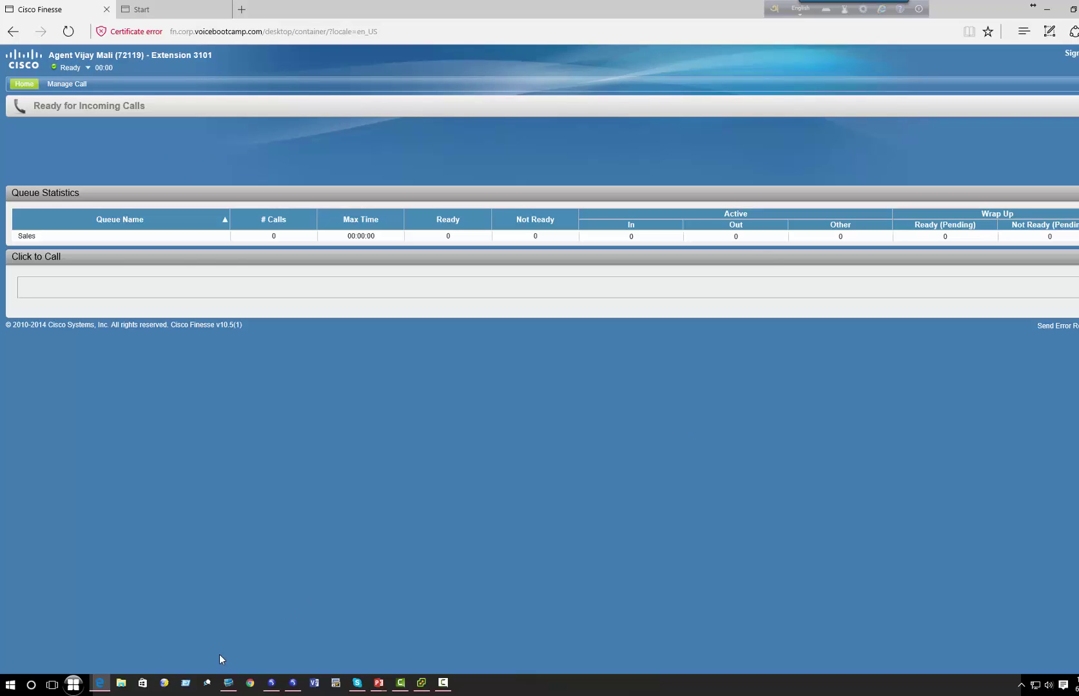
# - Open the India supervisor's agent desk settings record and re-save it with Auto answer checked
pyautogui.click(228, 683)
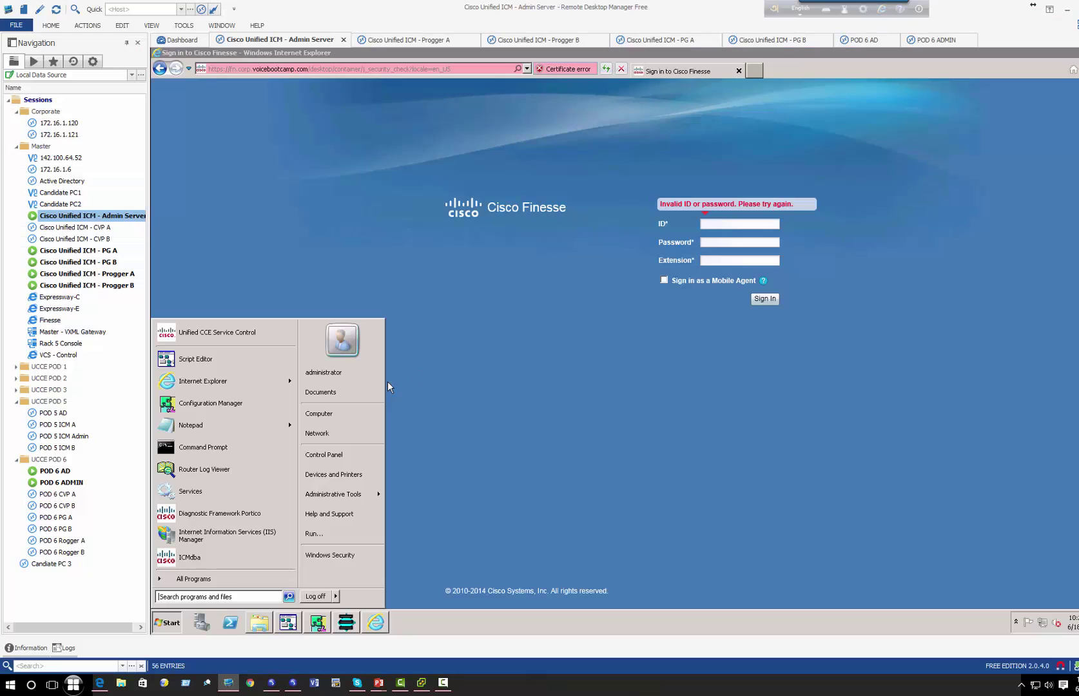
pyautogui.click(317, 622)
pyautogui.click(345, 622)
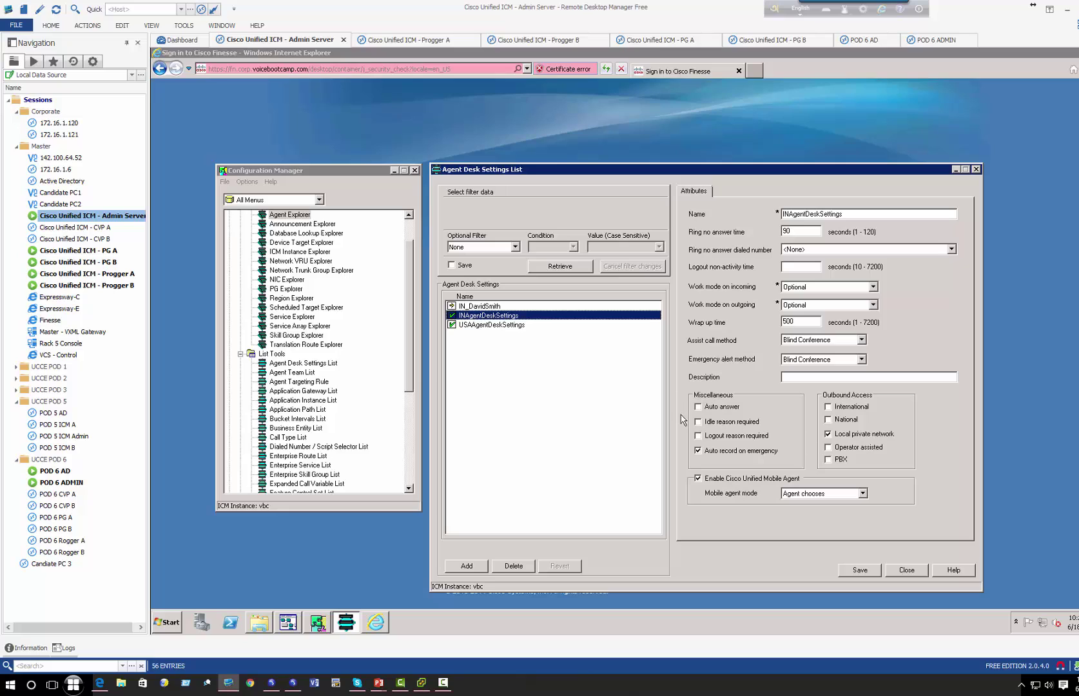
pyautogui.click(482, 307)
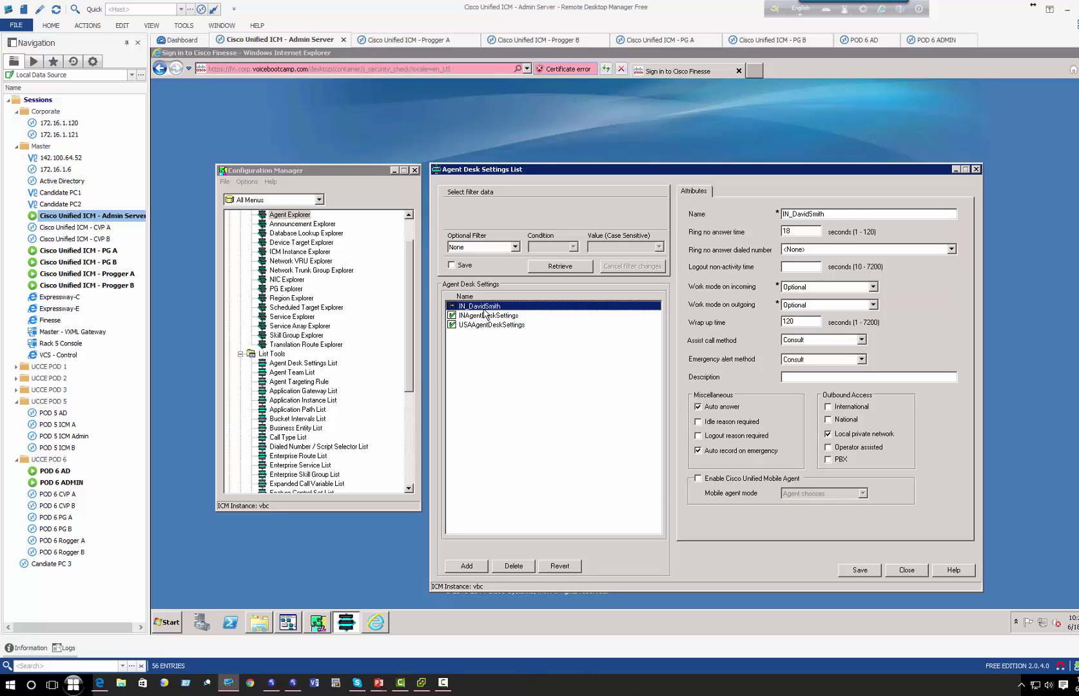
pyautogui.click(874, 569)
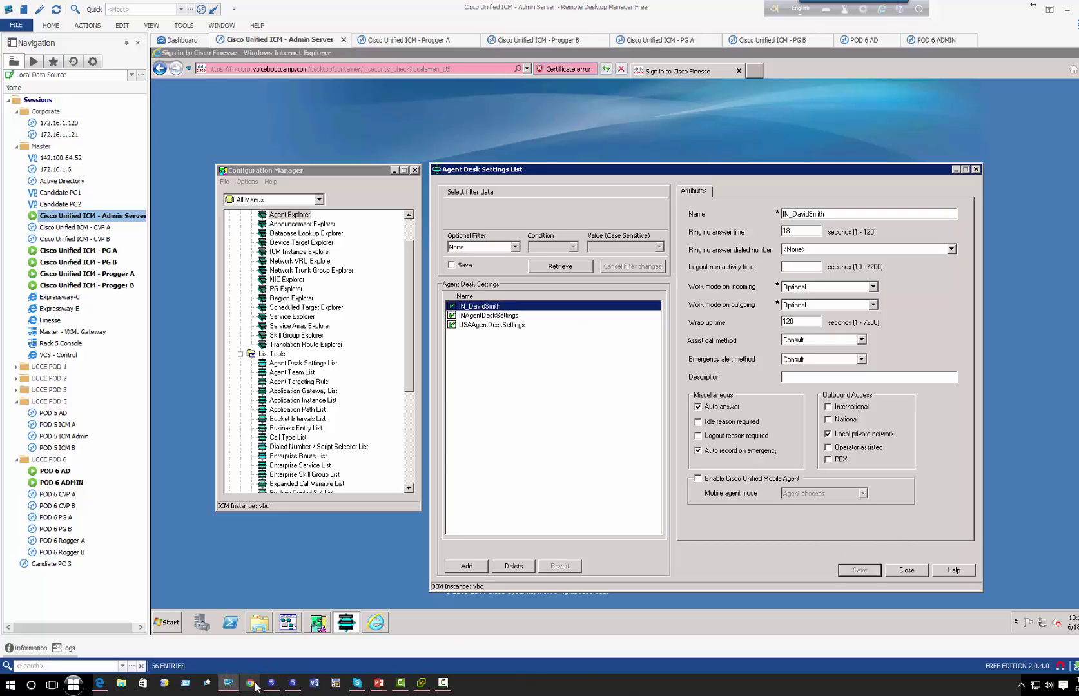
# - Put the default agent in Not Ready - CoffeeBreak and sign out of Finesse
pyautogui.click(109, 685)
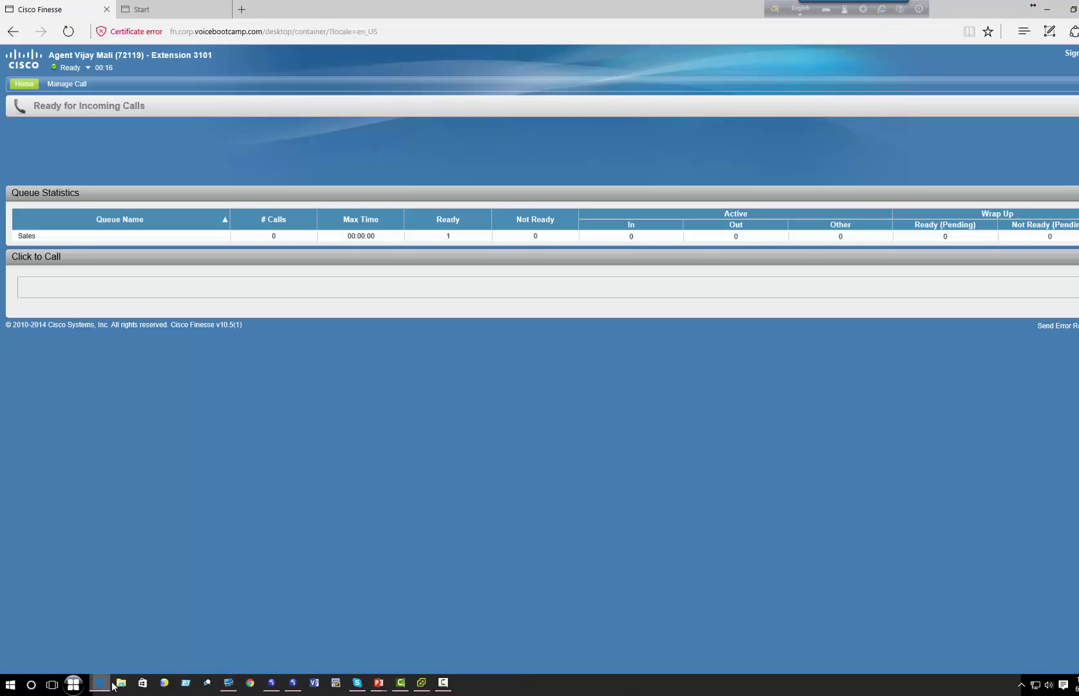
pyautogui.click(71, 67)
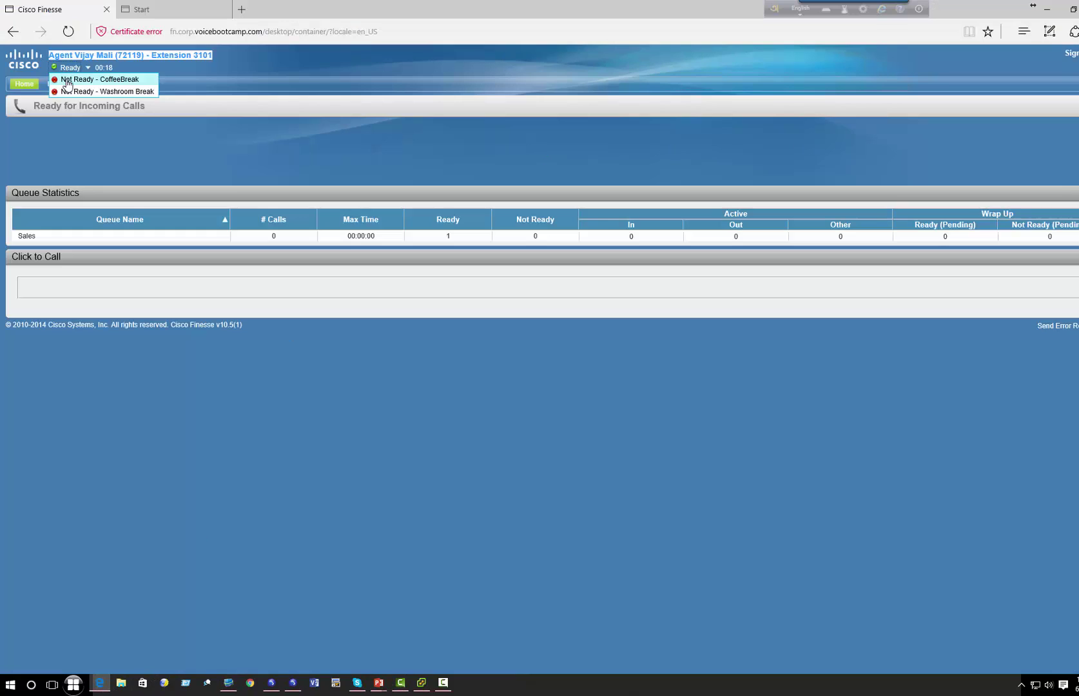
pyautogui.click(67, 80)
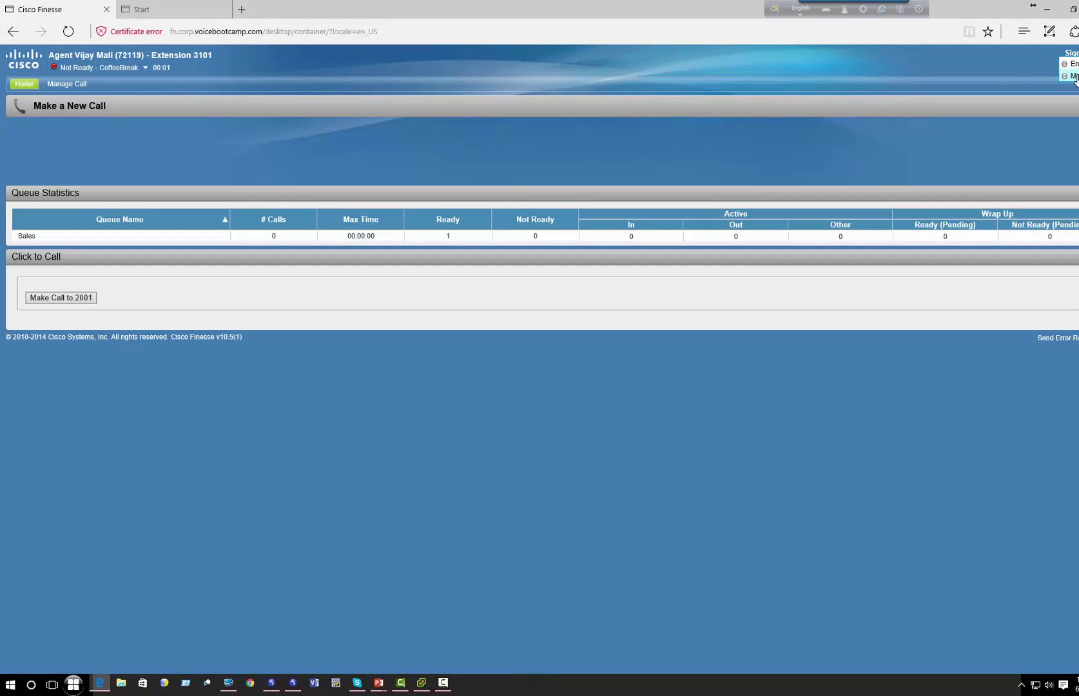
pyautogui.click(1070, 53)
# - Sign in to Finesse as the supervisor with their ID, password and extension 3101
pyautogui.click(655, 193)
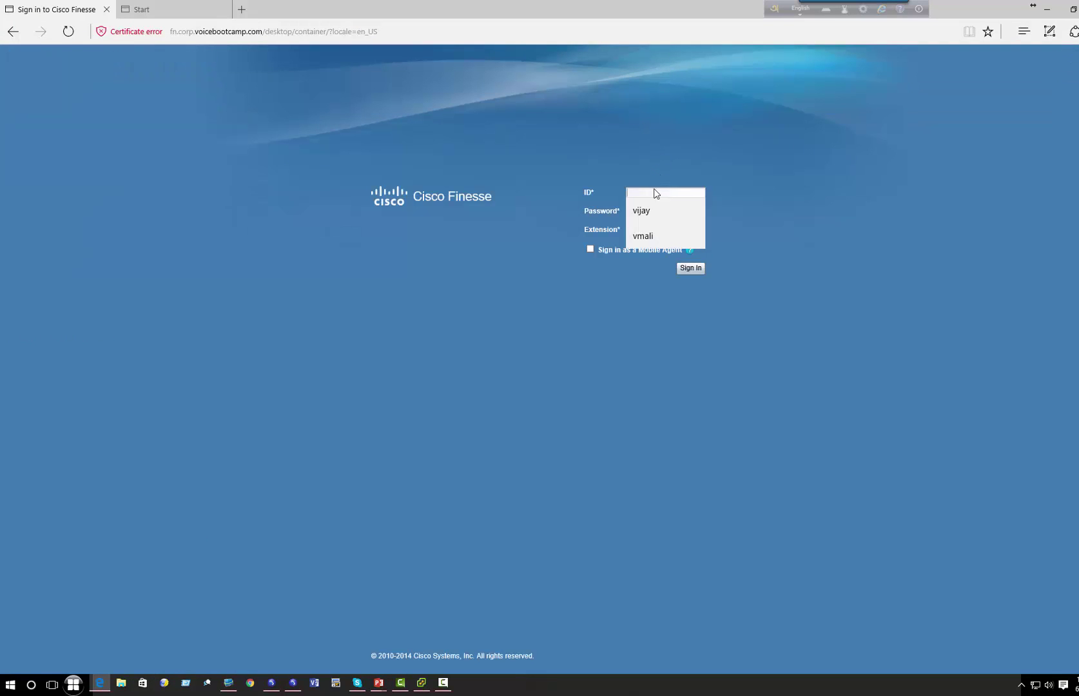
pyautogui.write('davids')
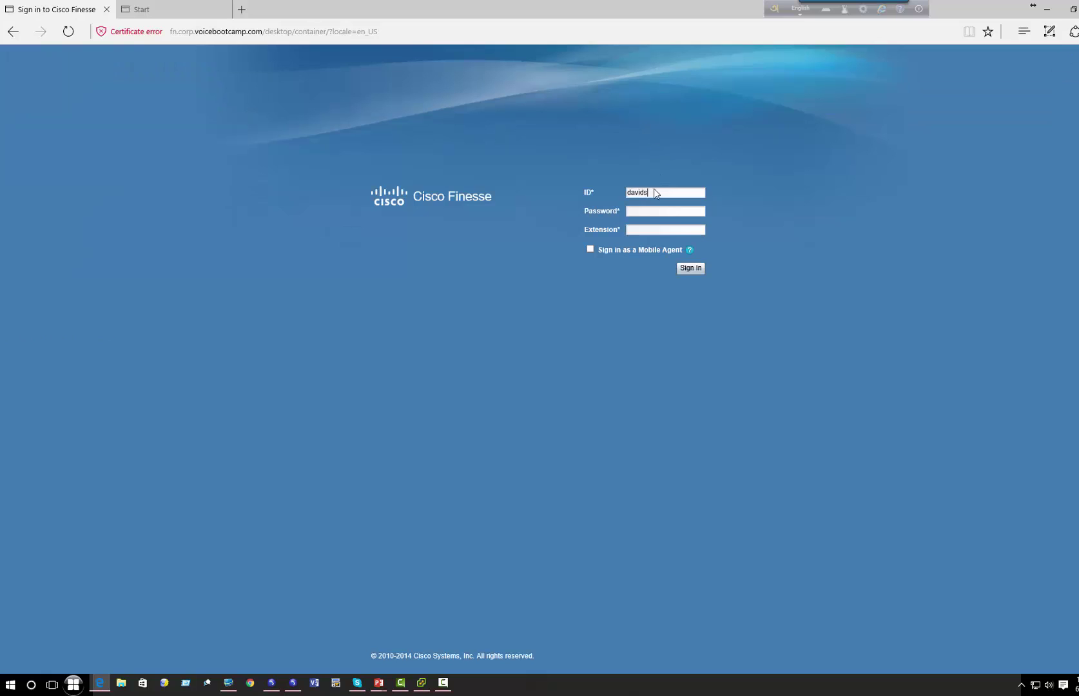
pyautogui.press('Tab')
pyautogui.write('cisco1')
pyautogui.write('3101')
pyautogui.click(690, 268)
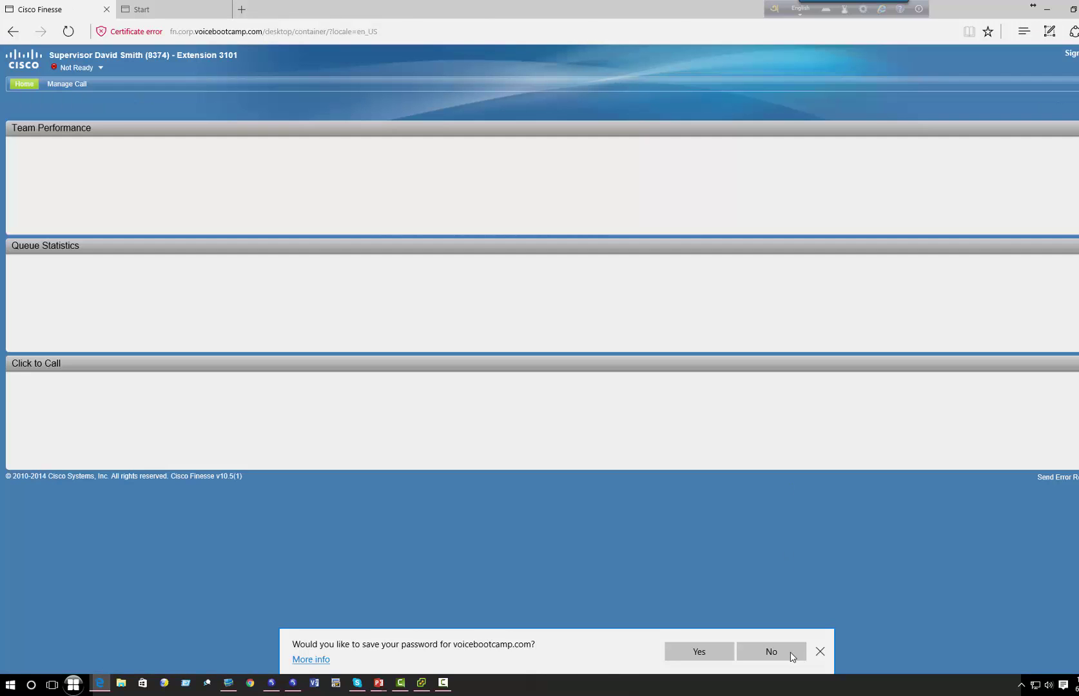
# - Decline saving the password and set the supervisor to Ready
pyautogui.click(790, 653)
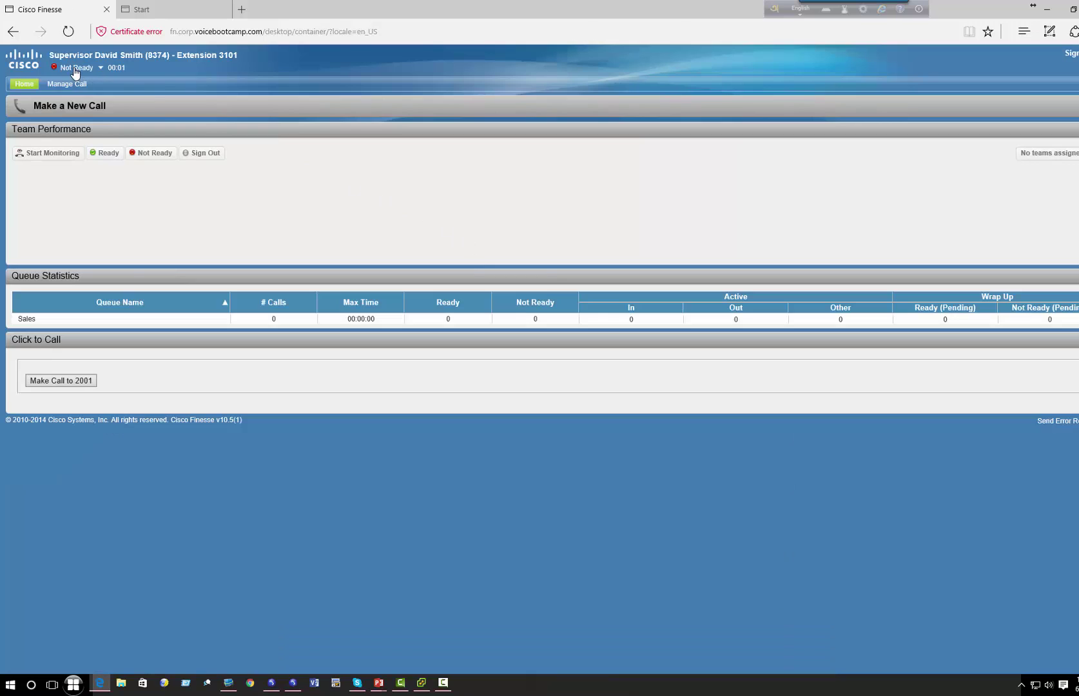
pyautogui.click(81, 68)
pyautogui.click(64, 79)
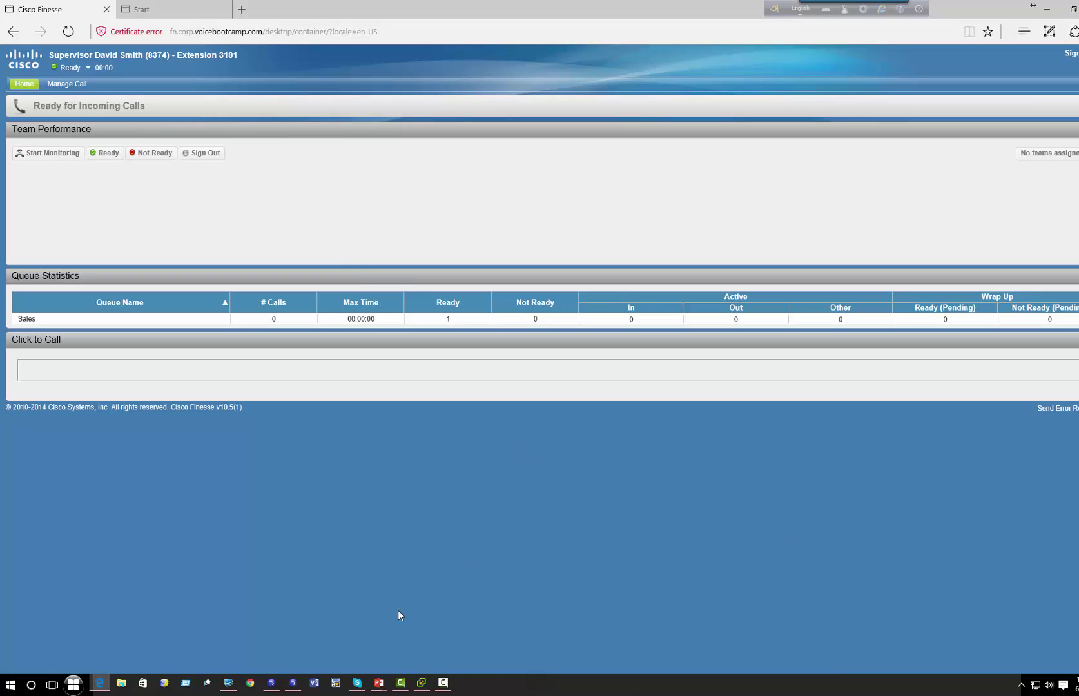
# - Redial 2000 and enter 1236, let Finesse auto-answer, then end the call
pyautogui.click(293, 683)
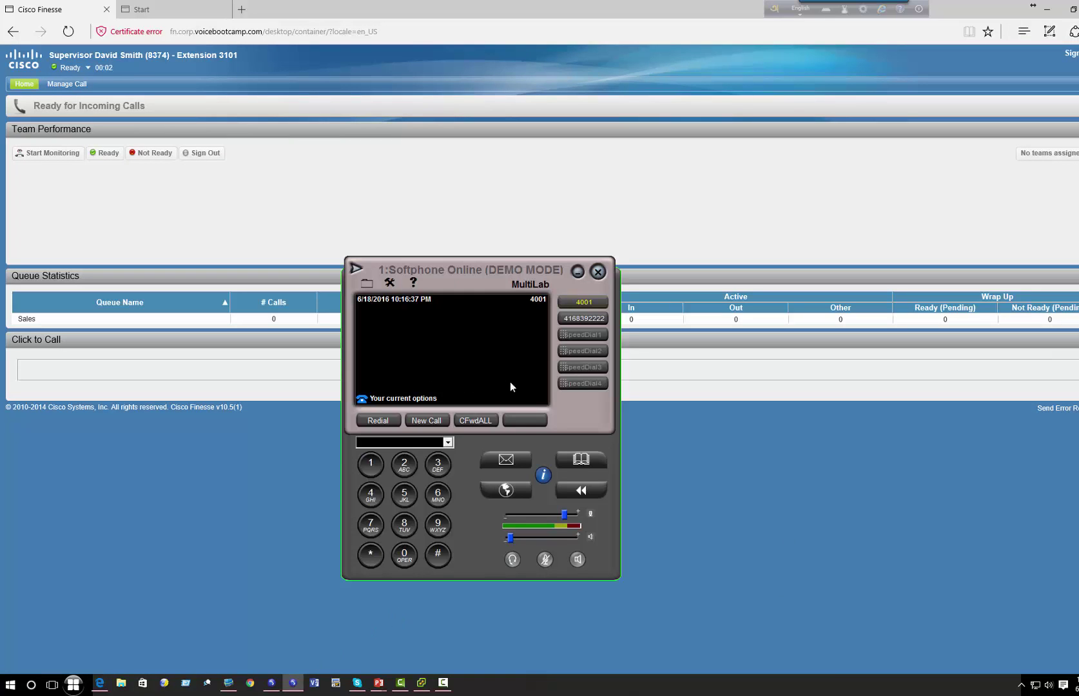
pyautogui.click(377, 419)
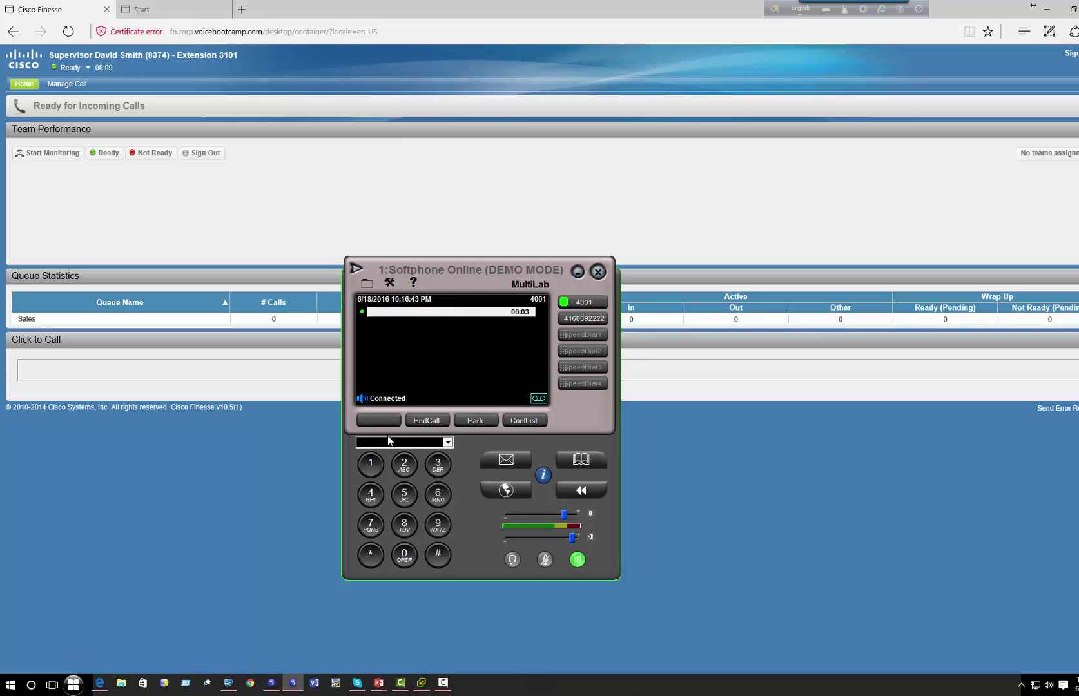
pyautogui.click(371, 464)
pyautogui.click(405, 464)
pyautogui.click(438, 465)
pyautogui.click(437, 493)
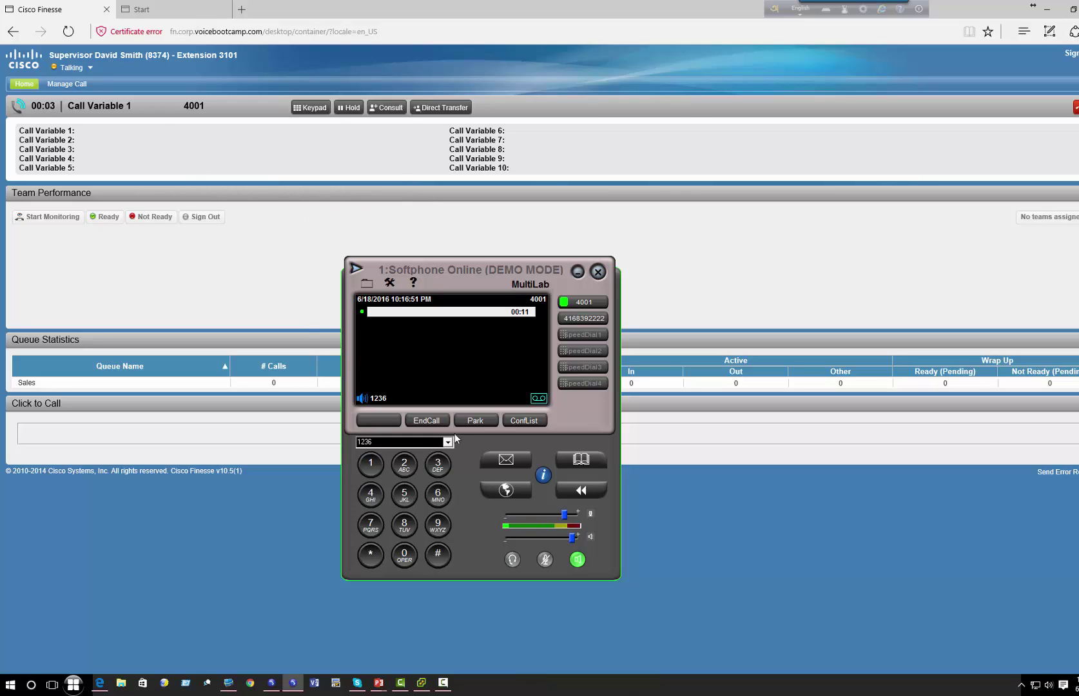
pyautogui.click(428, 419)
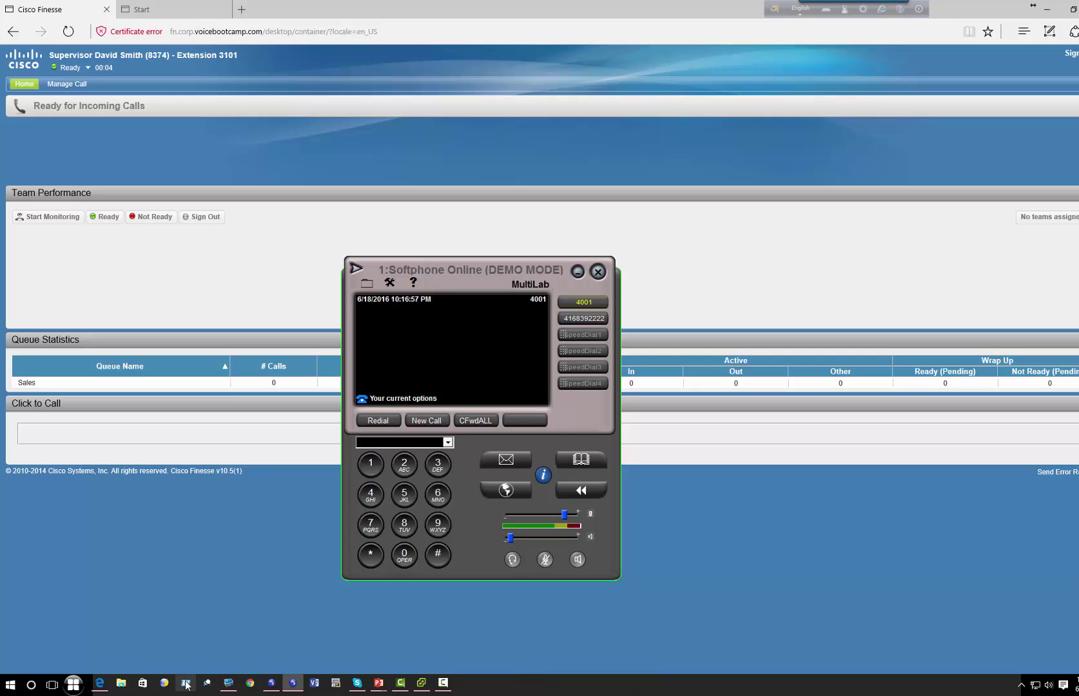
pyautogui.click(226, 683)
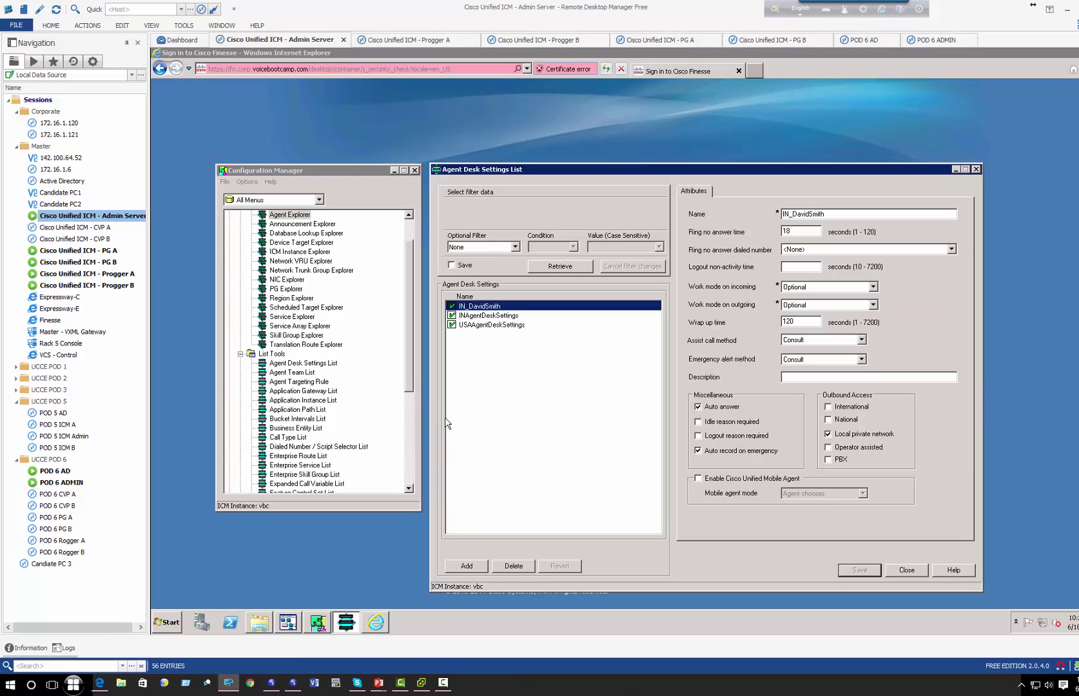
# - Review INAgentDeskSettings (90 s ring no answer, 500 s wrap-up, Auto answer off) and close the list
pyautogui.click(490, 316)
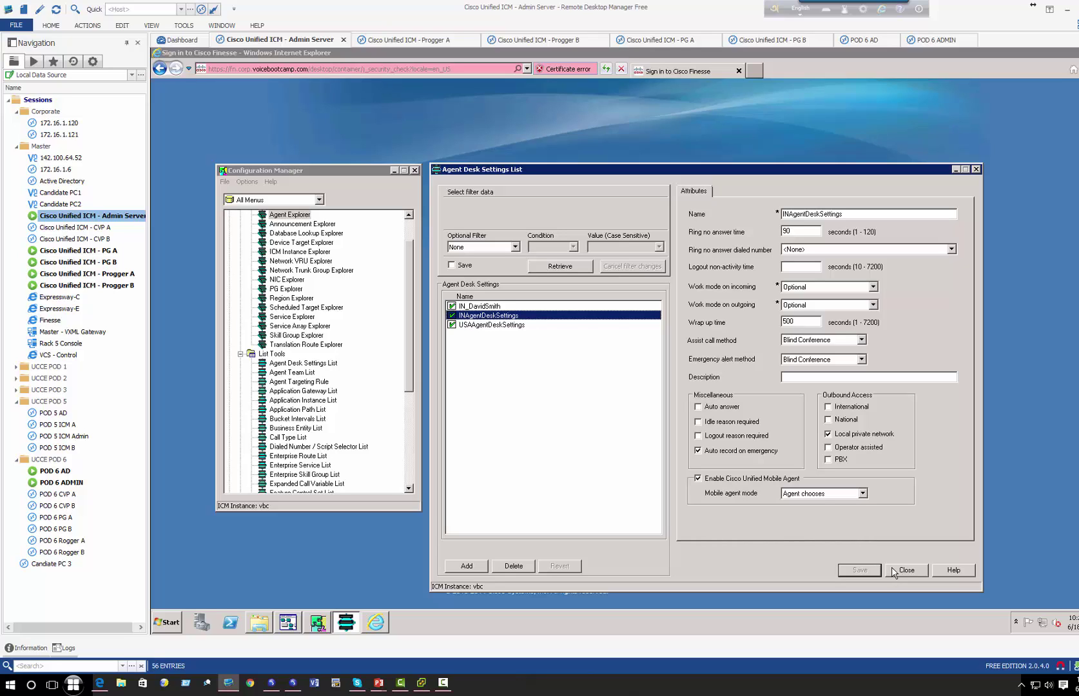
pyautogui.click(893, 571)
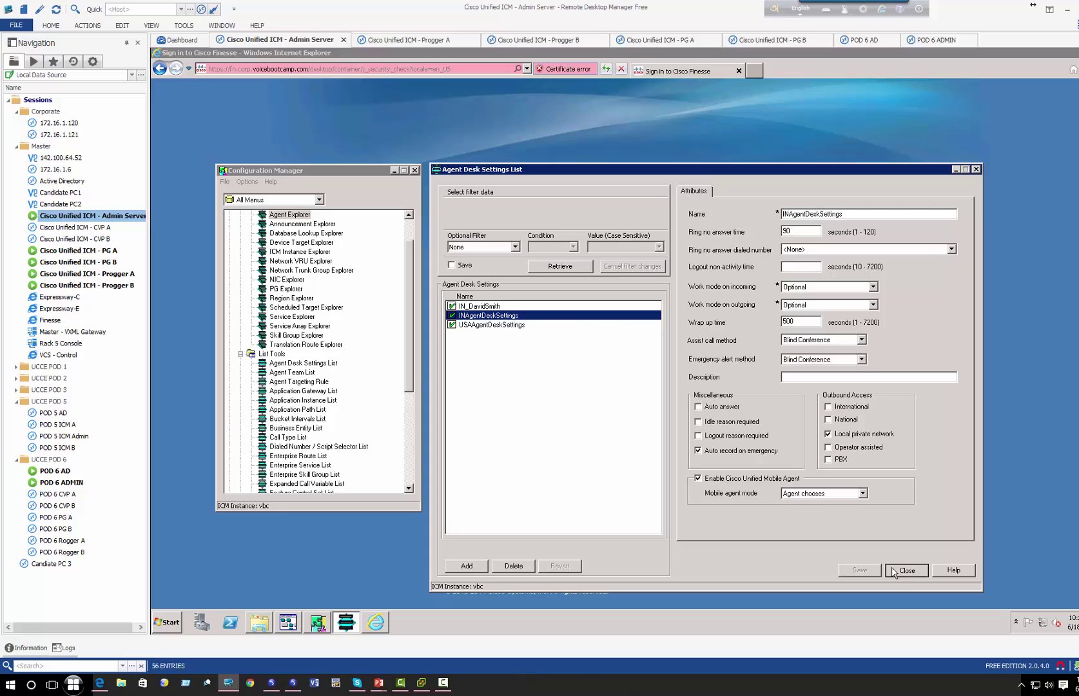